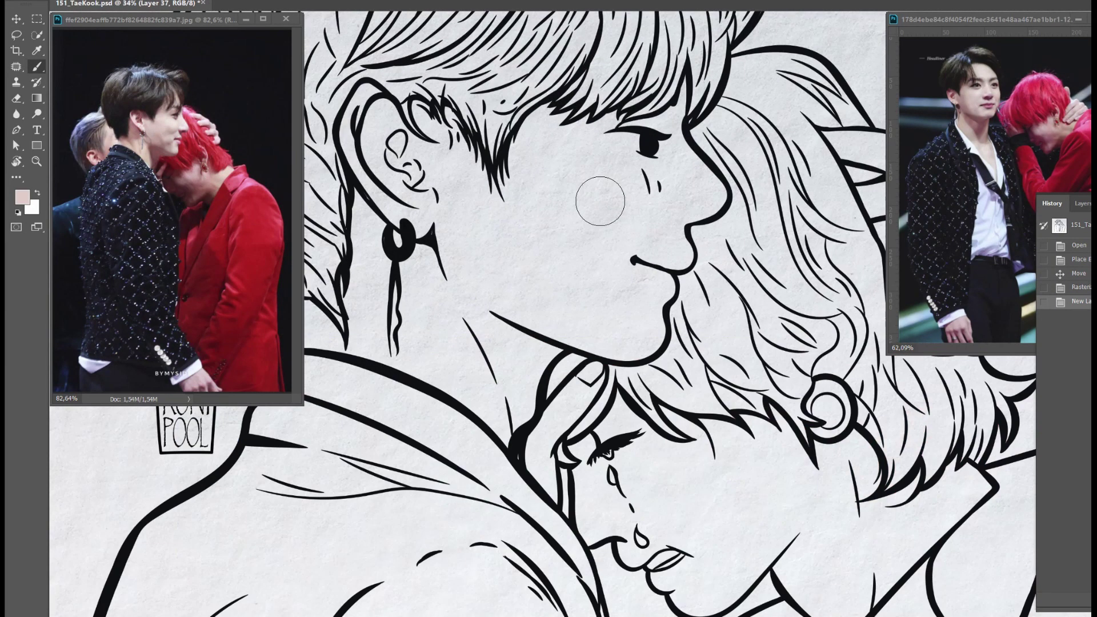
Step: Paint pale skin tone over the faces, cheeks, necks and ears
mouse_move(548, 214)
mouse_down()
mouse_move(435, 406)
mouse_move(448, 318)
mouse_up()
drag(572, 446, 526, 514)
mouse_move(601, 394)
mouse_down()
mouse_move(629, 245)
mouse_move(752, 367)
mouse_up()
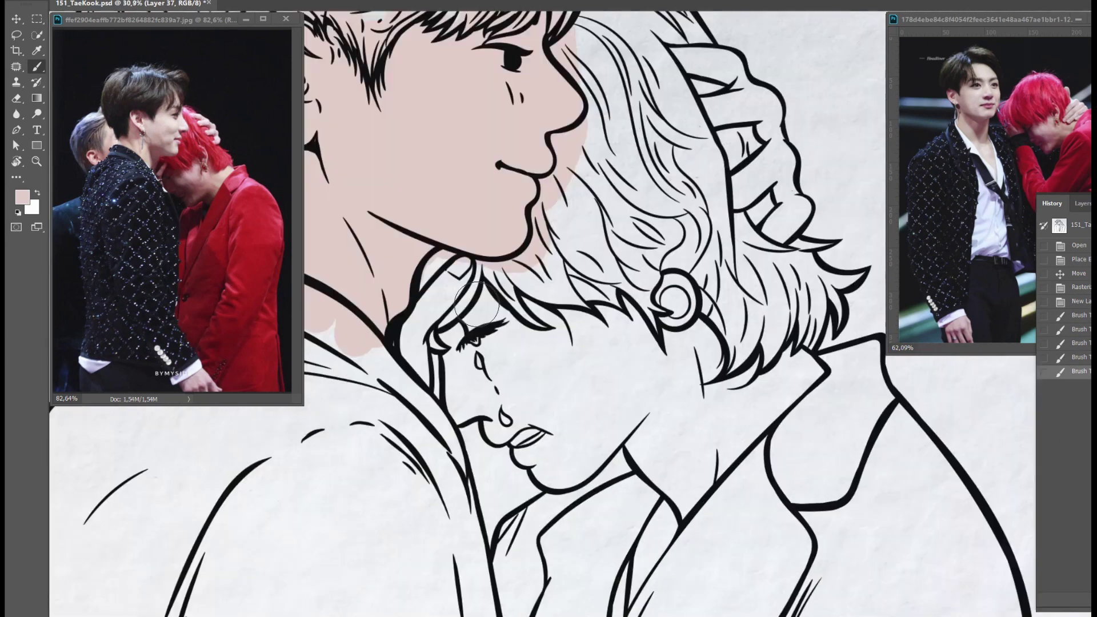
mouse_move(475, 269)
mouse_down()
mouse_move(410, 359)
mouse_move(452, 377)
mouse_move(514, 355)
mouse_move(571, 363)
mouse_move(725, 412)
mouse_move(812, 372)
mouse_move(675, 503)
mouse_move(527, 456)
mouse_move(691, 389)
mouse_move(560, 458)
mouse_up()
mouse_move(669, 43)
mouse_down()
mouse_move(589, 246)
mouse_move(726, 411)
mouse_up()
Step: Fill the hand and fingers with skin tone and add small strokes along the hairline and ear
drag(720, 394, 686, 451)
drag(686, 360, 635, 400)
drag(686, 292, 635, 343)
drag(611, 297, 588, 320)
drag(603, 366, 590, 382)
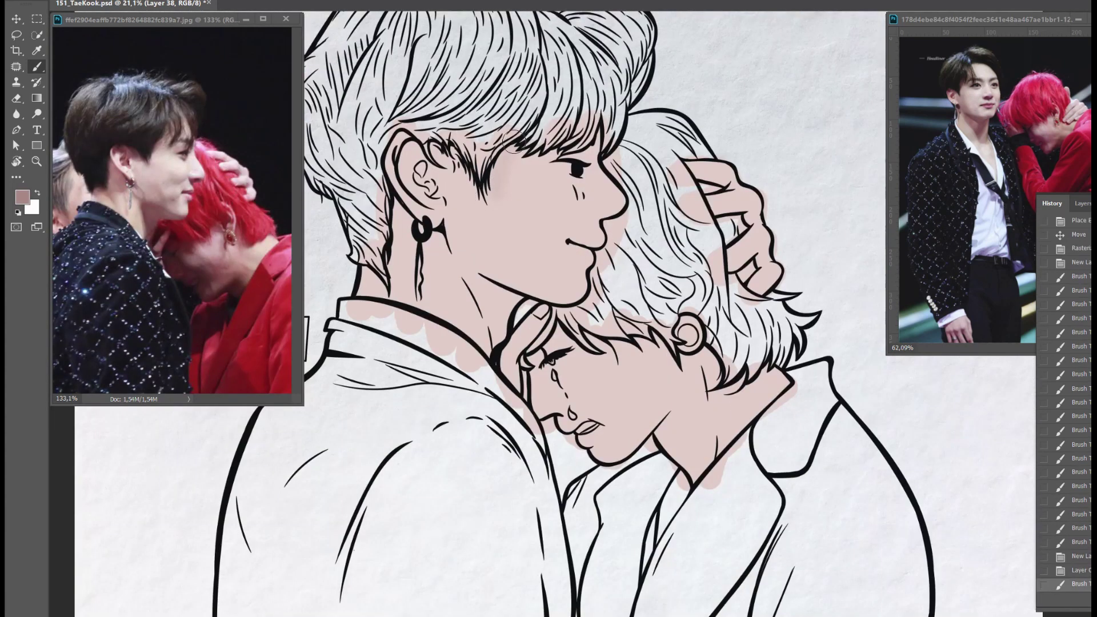
mouse_move(503, 205)
mouse_down()
mouse_move(515, 137)
mouse_move(572, 142)
mouse_move(566, 120)
mouse_up()
mouse_move(471, 202)
mouse_down()
mouse_move(477, 168)
mouse_move(409, 146)
mouse_move(395, 176)
mouse_move(408, 139)
mouse_up()
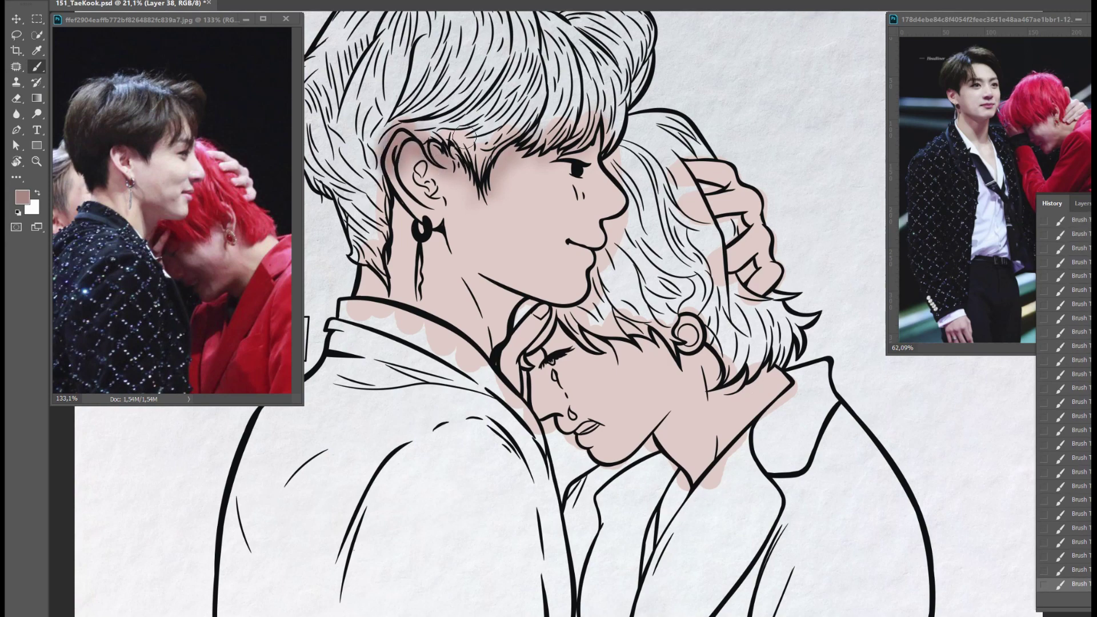
Step: Shade the top and inner folds of the ear and down the neck with darker skin tone
scroll(464, 137, up, 3)
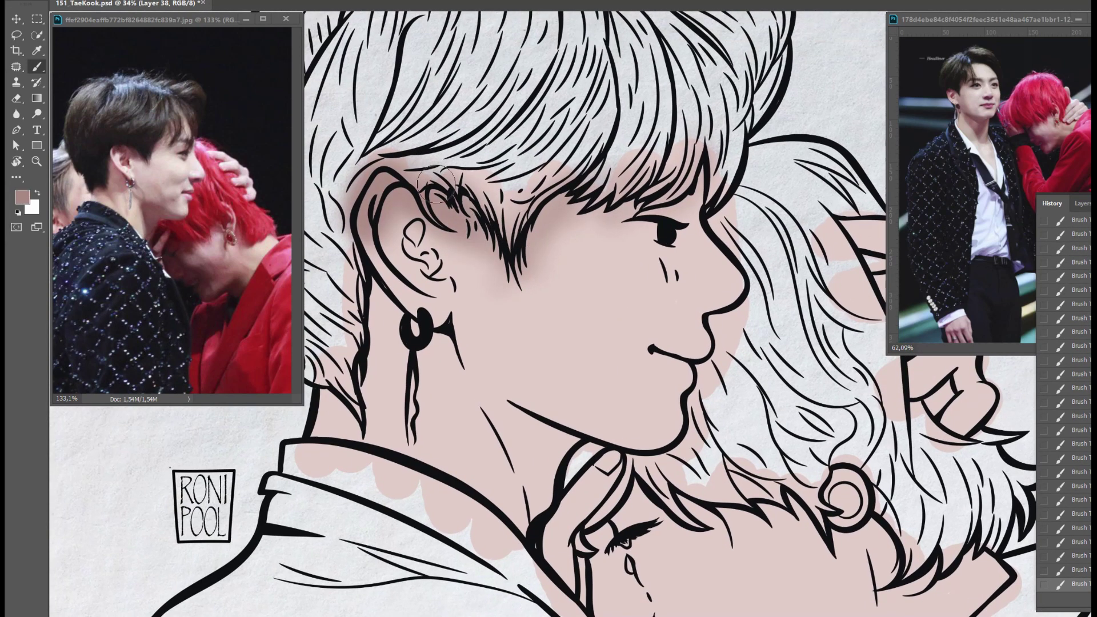
mouse_move(394, 197)
mouse_down()
mouse_move(474, 200)
mouse_move(495, 269)
mouse_up()
drag(400, 235, 439, 271)
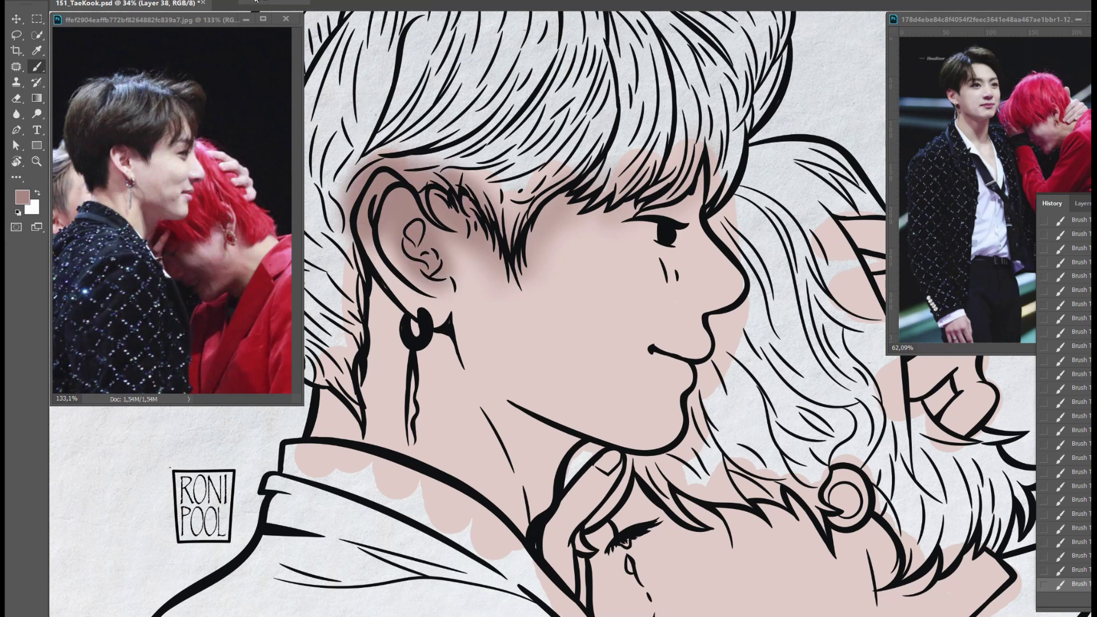
drag(368, 281, 372, 400)
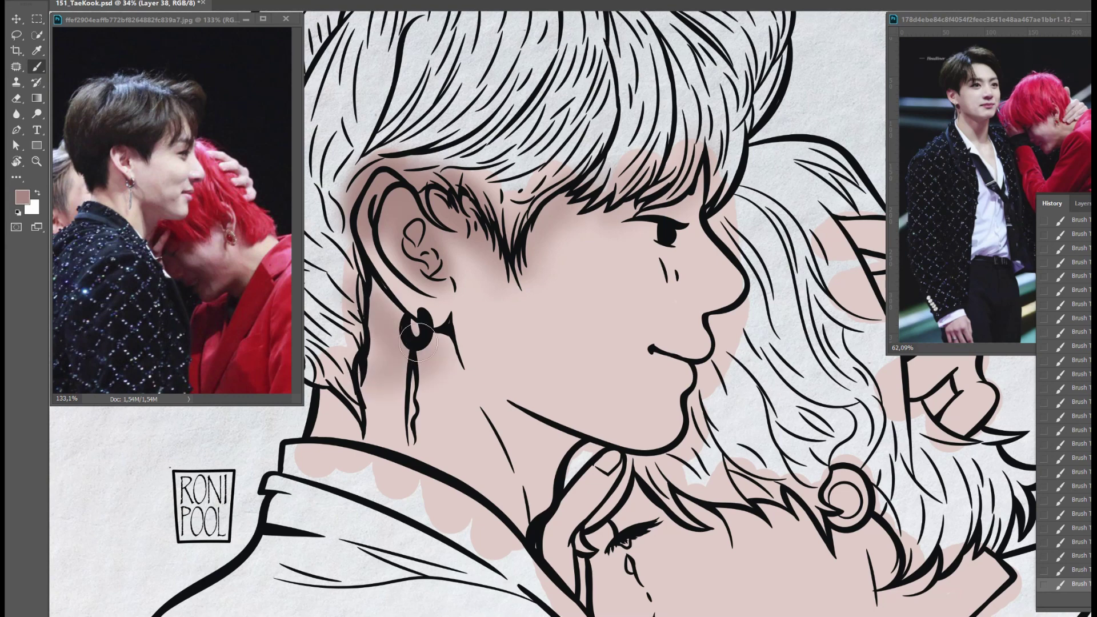
drag(362, 454, 415, 451)
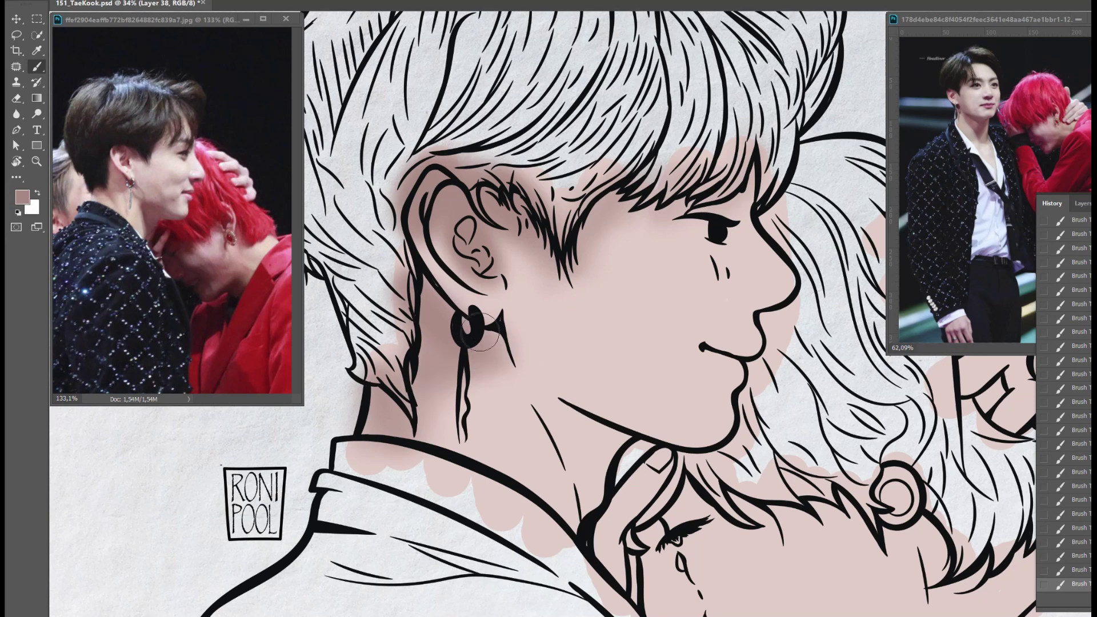
Step: Add darker shadow beside the earring and under the jawline toward the chin
drag(470, 357, 505, 346)
drag(460, 411, 321, 351)
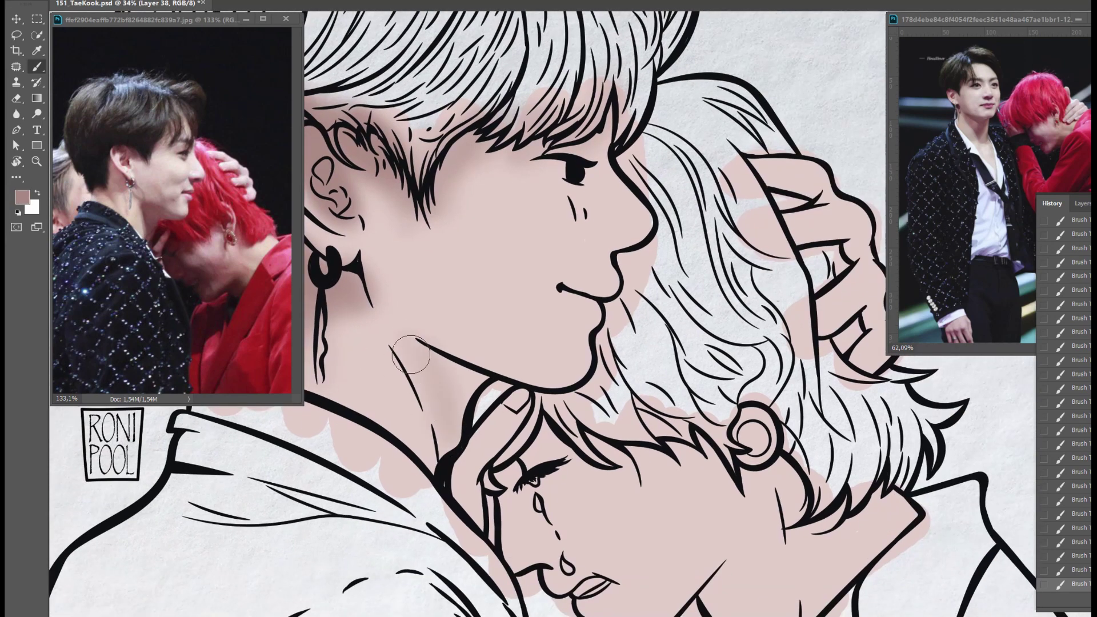
mouse_move(432, 357)
mouse_down()
mouse_move(488, 409)
mouse_move(432, 410)
mouse_up()
mouse_move(509, 412)
mouse_down()
mouse_move(571, 366)
mouse_move(626, 349)
mouse_move(549, 403)
mouse_move(604, 393)
mouse_up()
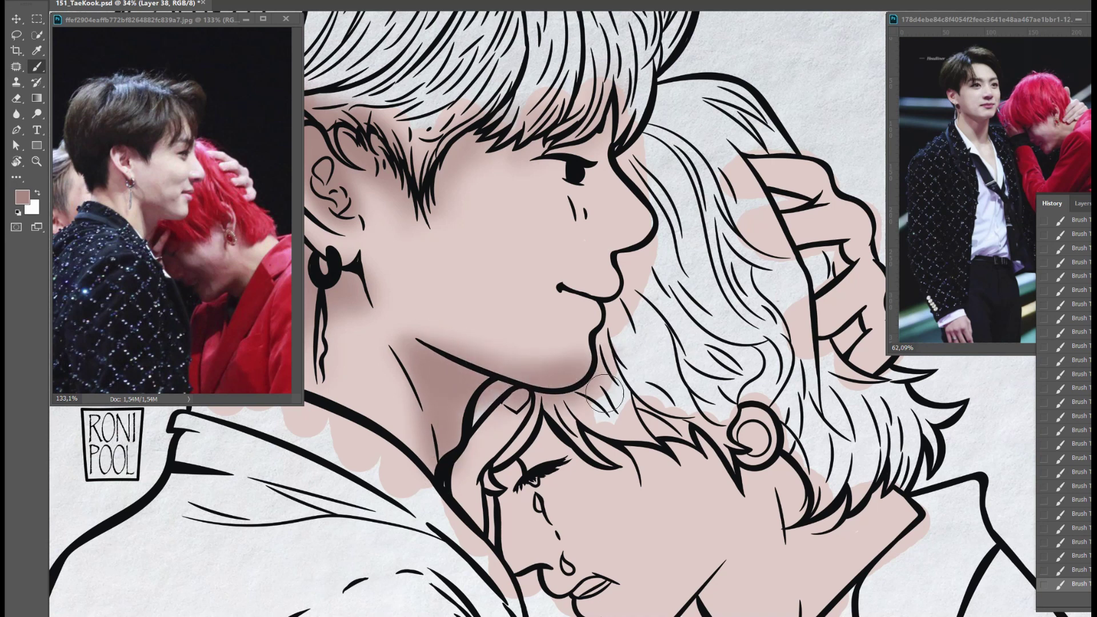
drag(496, 336, 449, 316)
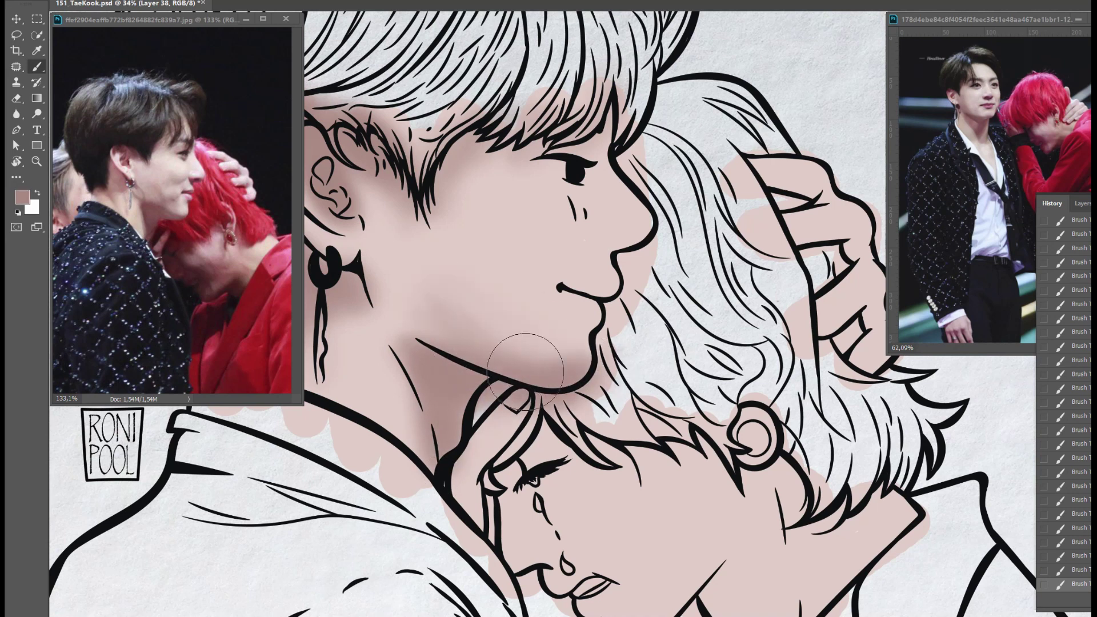
Step: With a smaller brush, shade around the eye and the fingers of the hand on the hair
key(bracketleft)
key(bracketleft)
key(bracketleft)
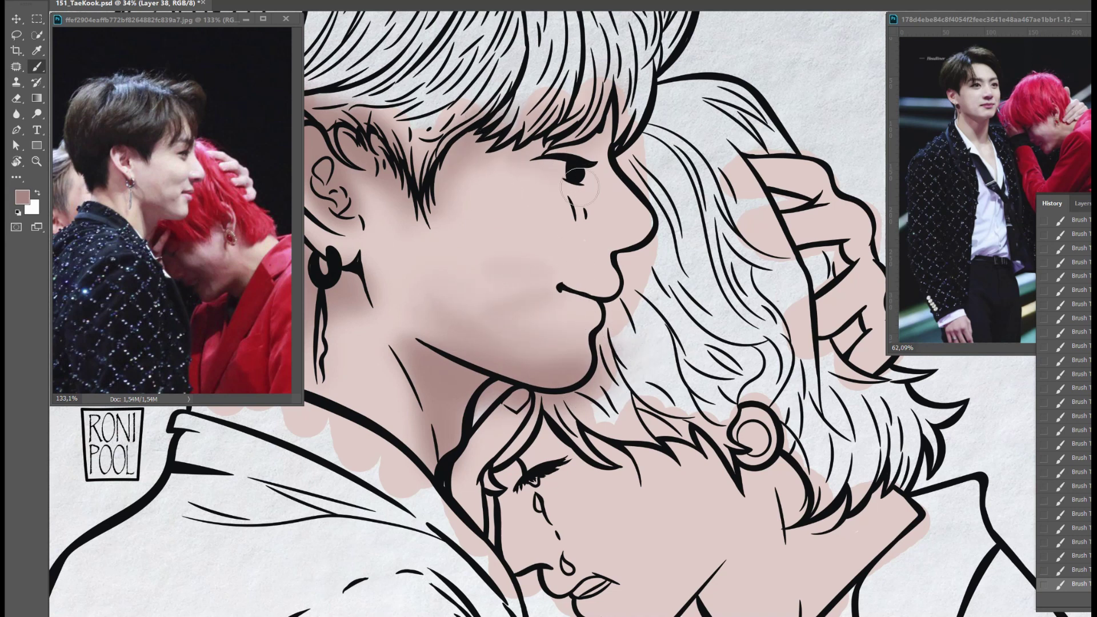
drag(581, 188, 546, 167)
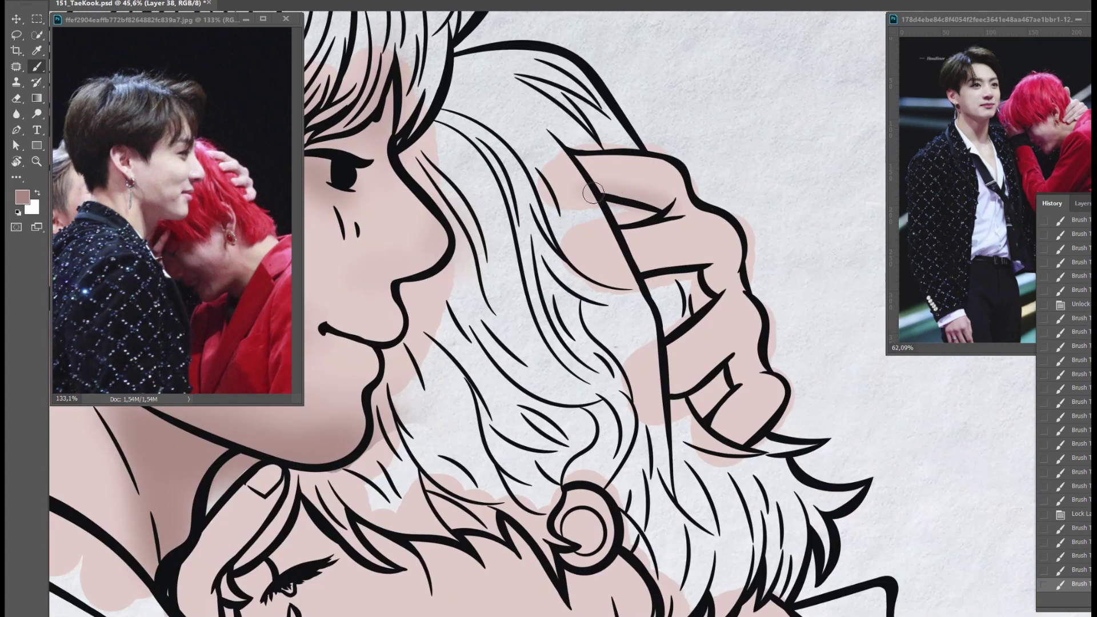
drag(577, 195, 674, 212)
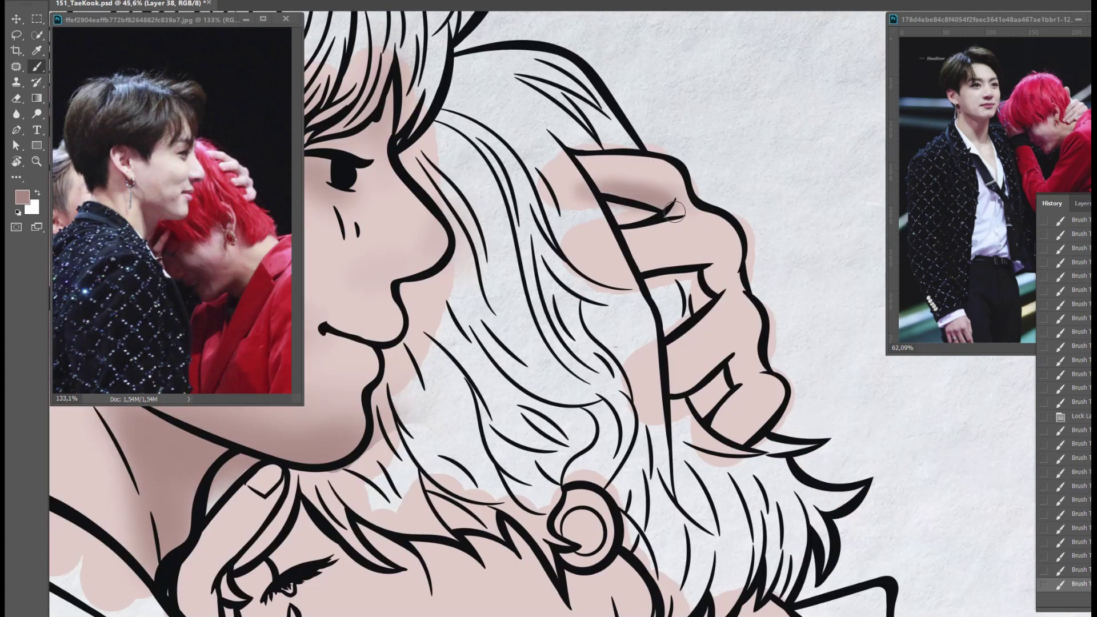
mouse_move(653, 265)
mouse_down()
mouse_move(700, 257)
mouse_move(709, 274)
mouse_move(689, 254)
mouse_up()
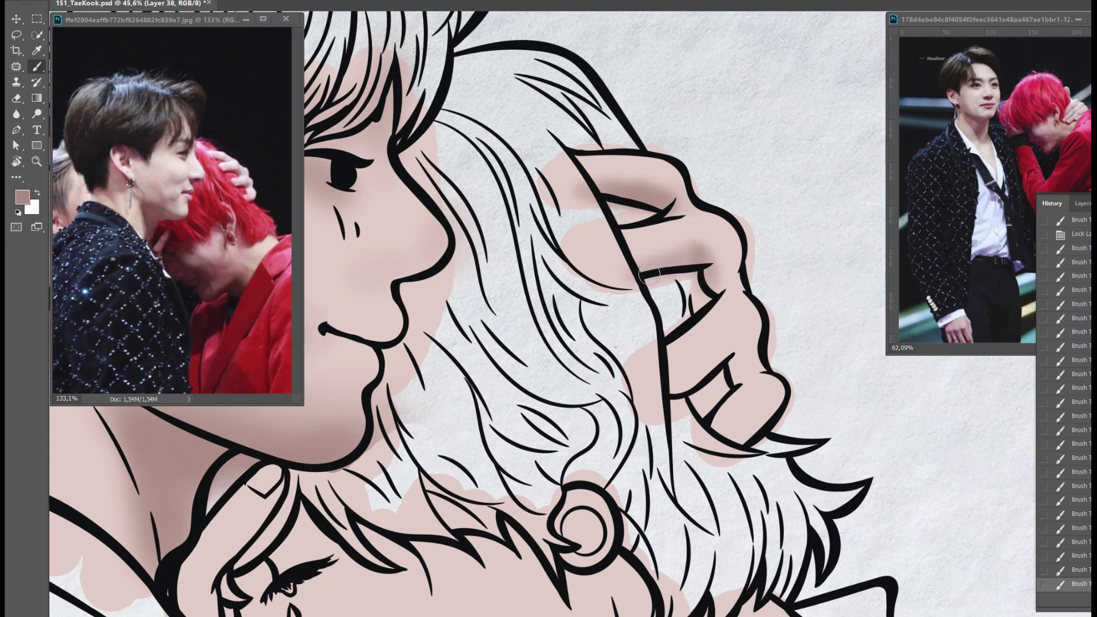
mouse_move(703, 373)
mouse_down()
mouse_move(664, 394)
mouse_move(731, 363)
mouse_move(724, 402)
mouse_move(695, 418)
mouse_up()
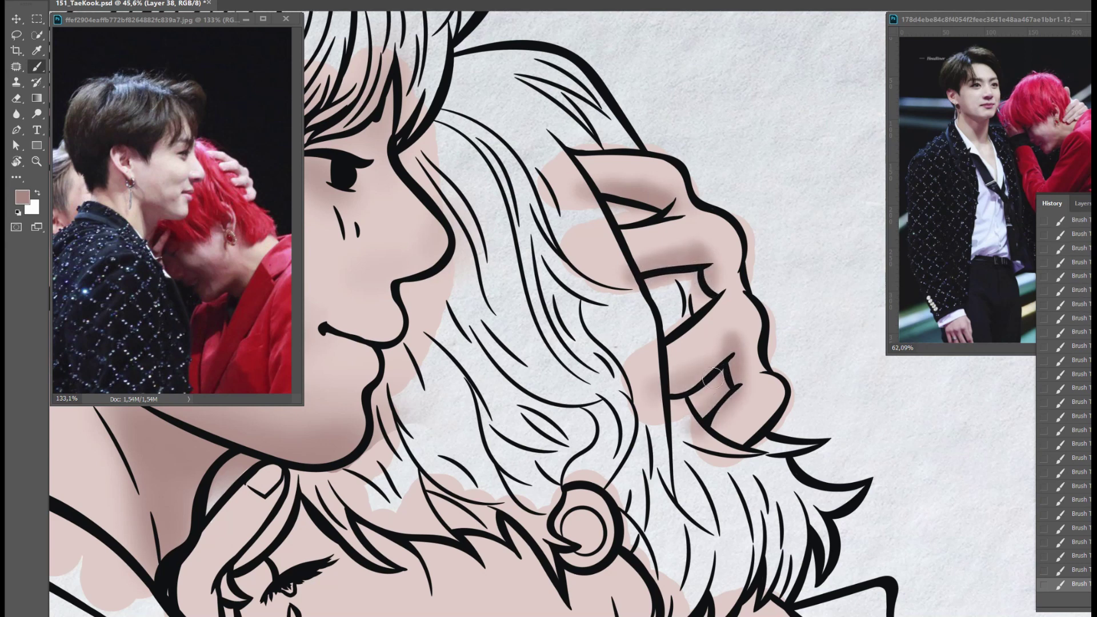
drag(730, 334, 739, 386)
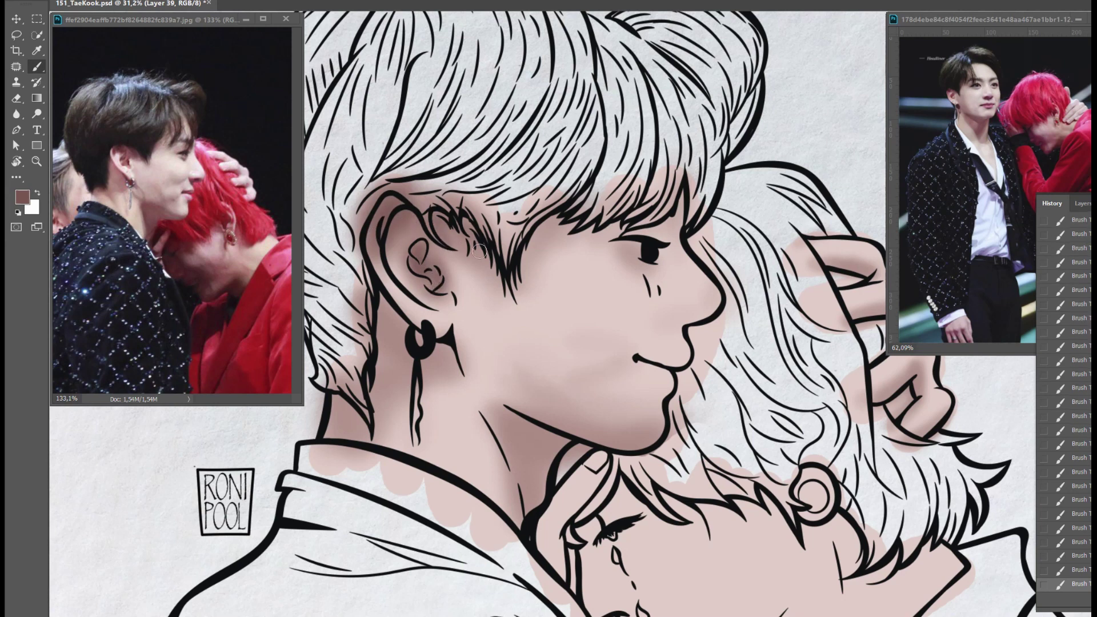
Step: Darken the neck under the jaw and the skin around the ear and earring
mouse_move(486, 269)
mouse_down()
mouse_move(459, 241)
mouse_move(566, 234)
mouse_move(634, 252)
mouse_up()
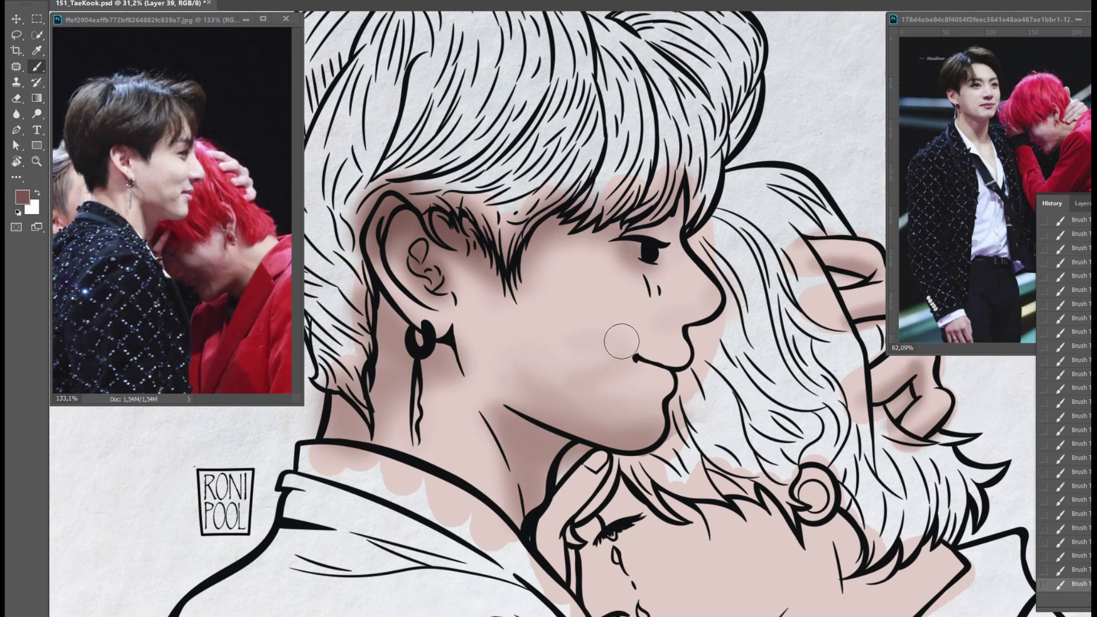
mouse_move(565, 427)
mouse_down()
mouse_move(578, 443)
mouse_move(503, 420)
mouse_move(579, 458)
mouse_move(540, 424)
mouse_move(525, 526)
mouse_up()
drag(497, 406, 503, 560)
mouse_move(469, 452)
mouse_down()
mouse_move(377, 400)
mouse_move(396, 343)
mouse_move(433, 351)
mouse_move(370, 380)
mouse_up()
mouse_move(369, 439)
mouse_down()
mouse_move(354, 419)
mouse_move(410, 447)
mouse_up()
Step: Deepen shadows under the fringe, around the ear and down the neck toward the shoulder
drag(491, 228, 506, 309)
drag(377, 195, 380, 280)
mouse_move(515, 252)
mouse_down()
mouse_move(560, 207)
mouse_move(484, 247)
mouse_move(440, 219)
mouse_move(394, 229)
mouse_move(437, 240)
mouse_move(441, 283)
mouse_up()
mouse_move(391, 320)
mouse_down()
mouse_move(368, 406)
mouse_move(423, 332)
mouse_move(345, 419)
mouse_up()
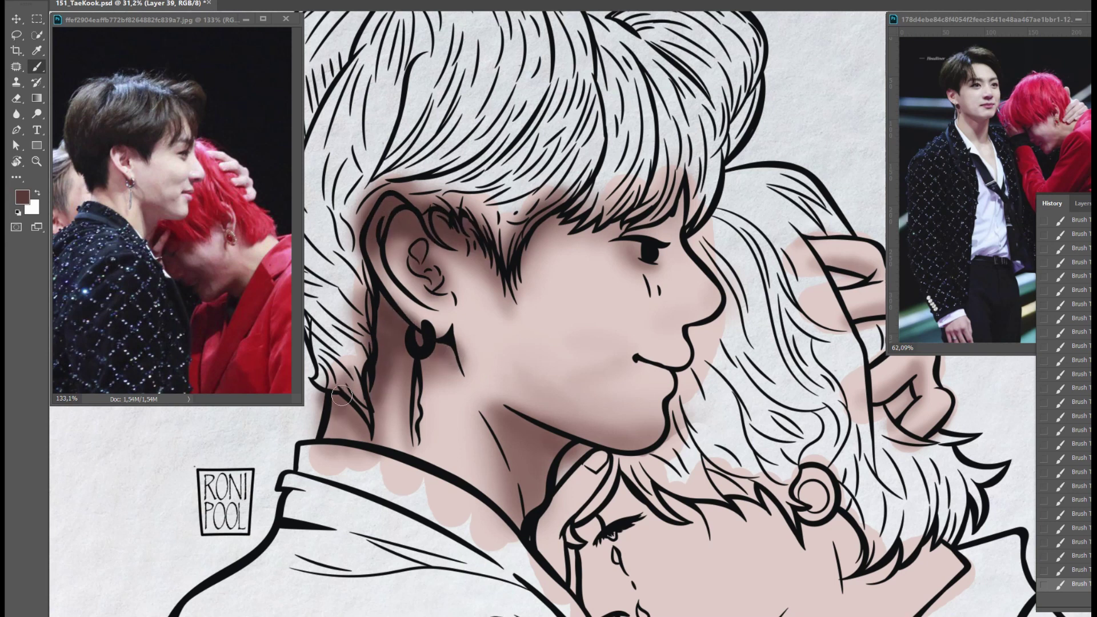
mouse_move(566, 439)
mouse_down()
mouse_move(526, 435)
mouse_move(554, 497)
mouse_up()
drag(525, 446, 543, 525)
drag(560, 469, 602, 440)
drag(547, 226, 671, 208)
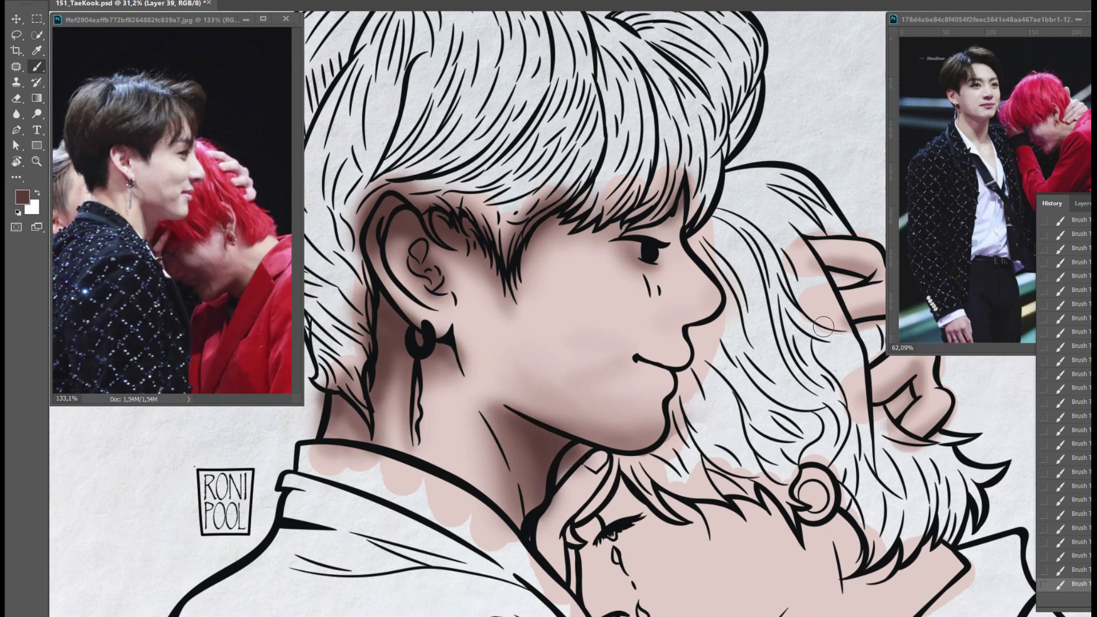
Step: On a new layer, paint light pink highlights near the ear and on the cheek
drag(563, 326, 609, 369)
mouse_move(403, 300)
mouse_down()
mouse_move(463, 343)
mouse_move(451, 326)
mouse_up()
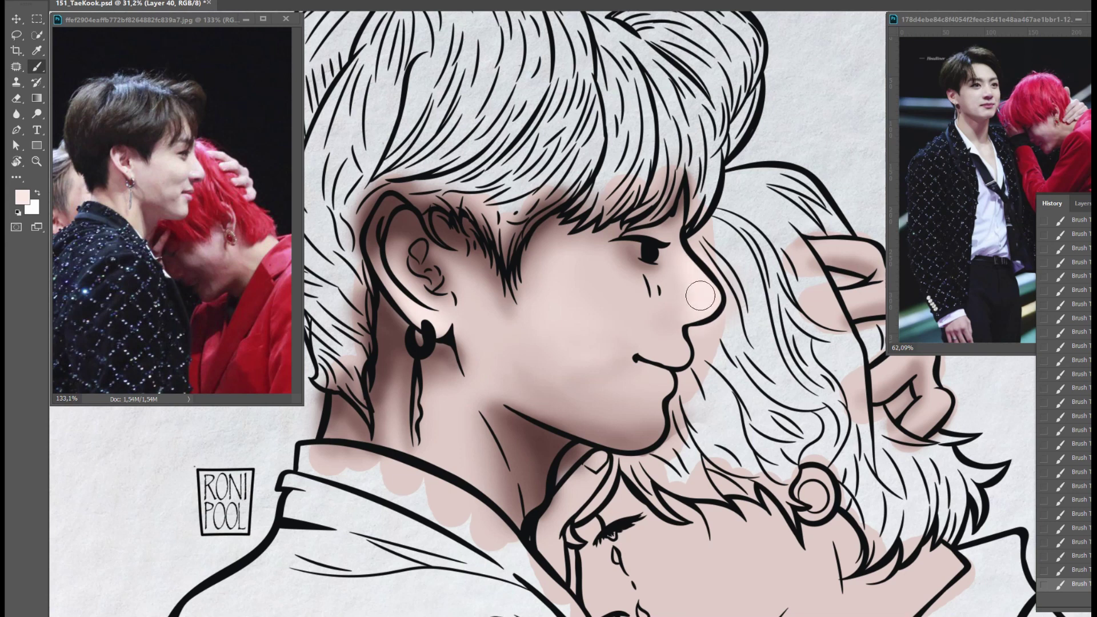
drag(660, 269, 573, 284)
mouse_move(618, 331)
mouse_down()
mouse_move(570, 318)
mouse_move(594, 343)
mouse_up()
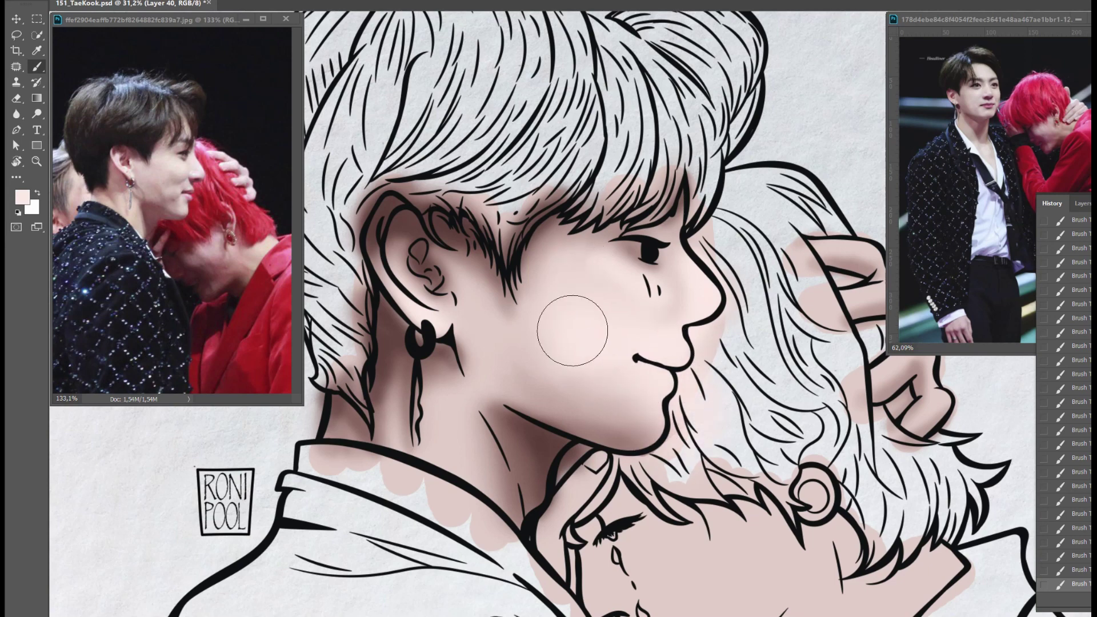
Step: Brighten the cheek, jaw and neck with white highlights
click(21, 197)
click(760, 100)
key(Return)
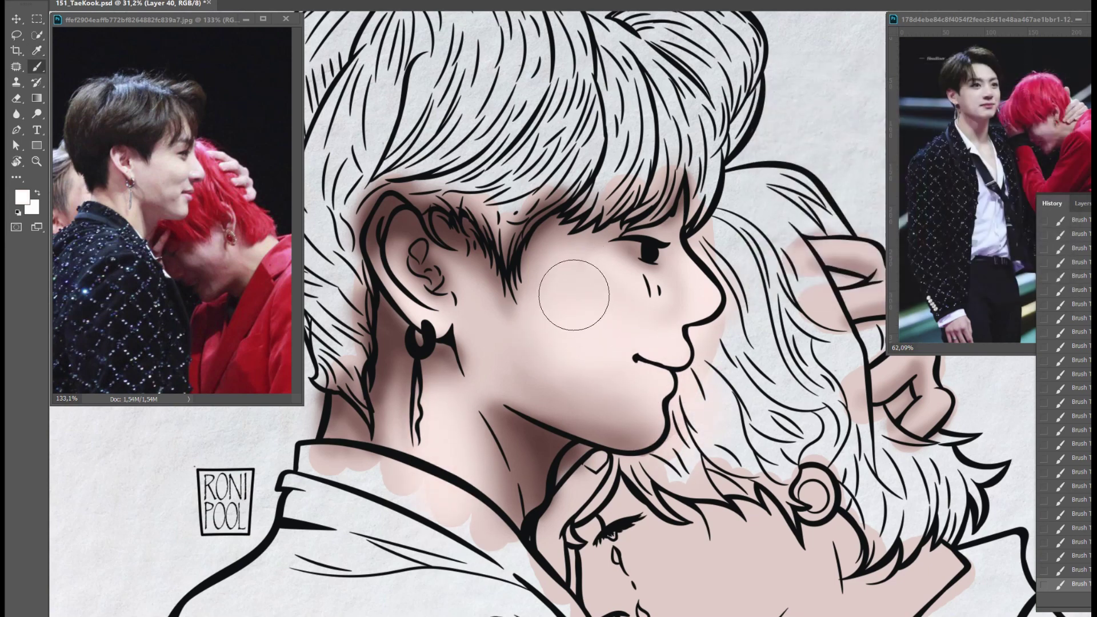
mouse_move(581, 320)
mouse_down()
mouse_move(703, 343)
mouse_move(603, 410)
mouse_move(439, 452)
mouse_up()
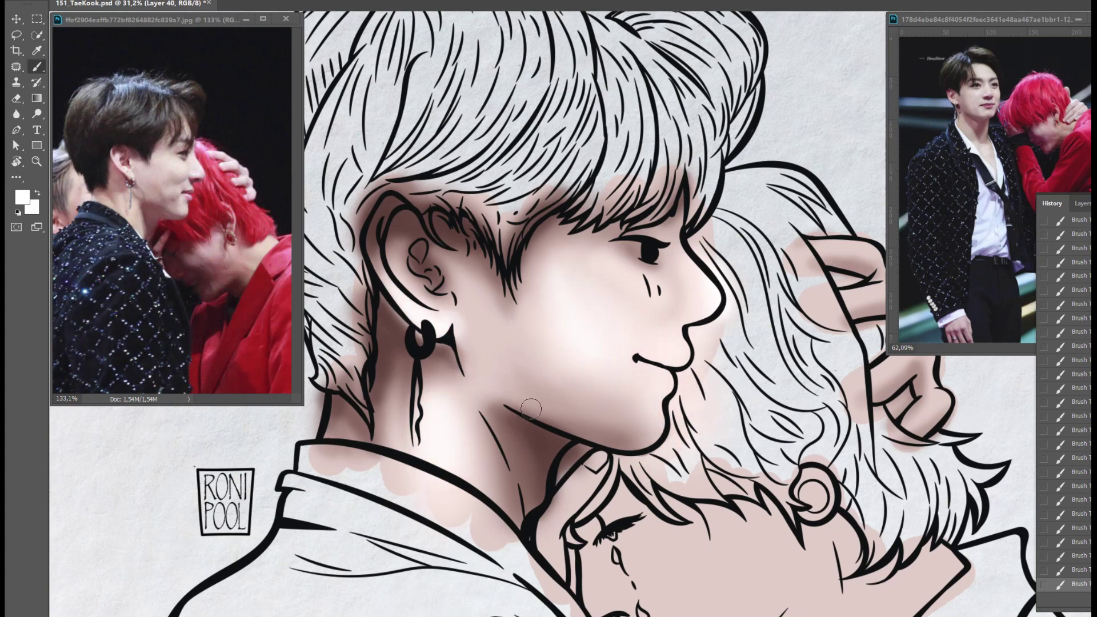
scroll(486, 355, right, 3)
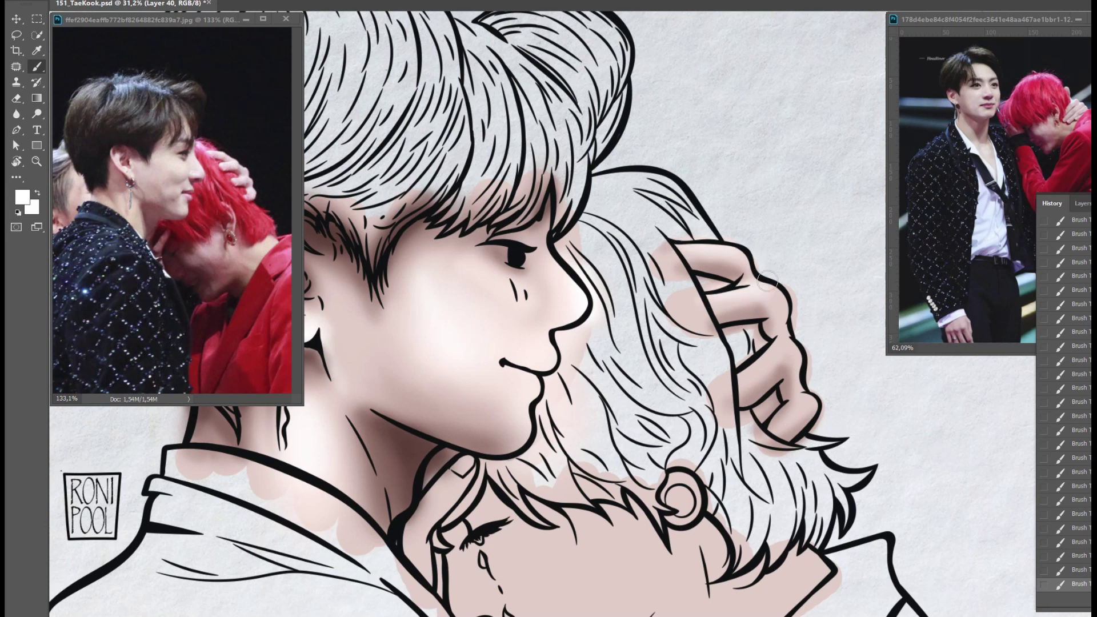
key(ctrl+shift+alt+n)
Step: Shade the bowed face's forehead, cheek, jaw and chin in pink
alt+click(795, 400)
scroll(794, 400, down, 5)
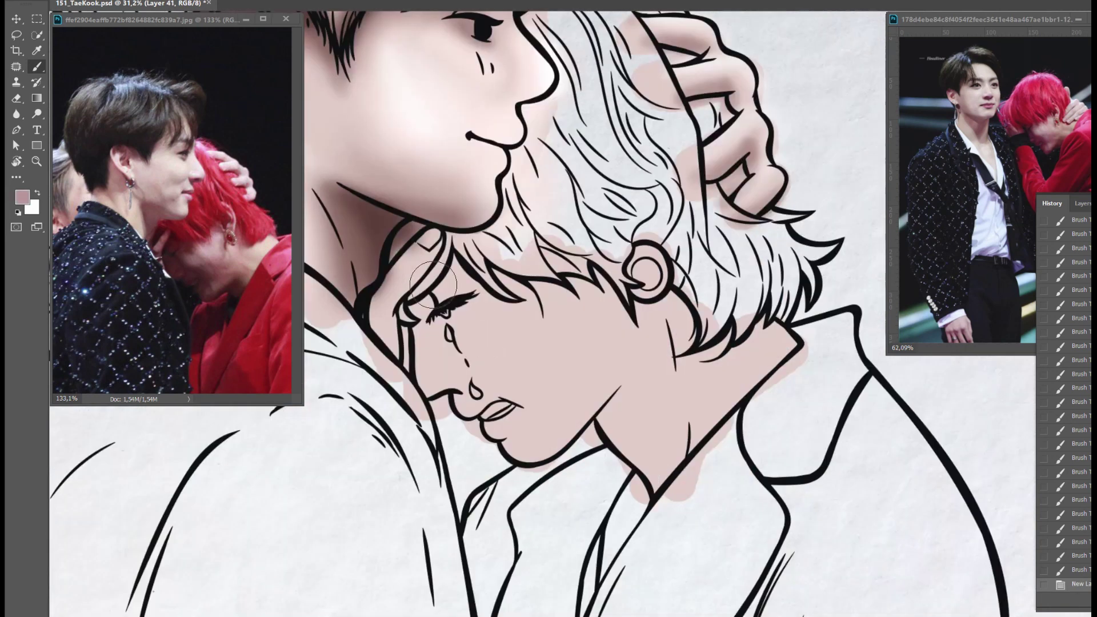
mouse_move(425, 264)
mouse_down()
mouse_move(400, 321)
mouse_move(428, 314)
mouse_up()
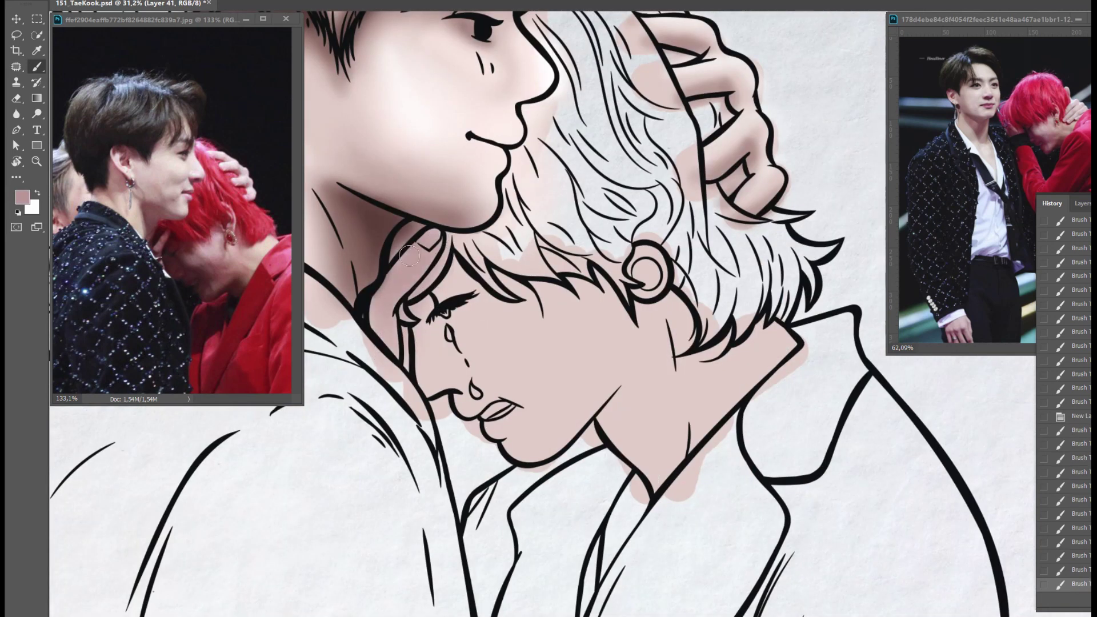
mouse_move(446, 275)
mouse_down()
mouse_move(486, 320)
mouse_move(603, 301)
mouse_move(474, 303)
mouse_move(457, 366)
mouse_up()
drag(451, 303, 549, 412)
mouse_move(612, 388)
mouse_down()
mouse_move(514, 459)
mouse_move(457, 395)
mouse_up()
drag(480, 440, 423, 320)
drag(434, 406, 378, 332)
Step: Extend the pink shading around the mouth, down the neck and around the earring
drag(446, 343, 417, 411)
drag(600, 446, 509, 486)
mouse_move(668, 491)
mouse_down()
mouse_move(617, 389)
mouse_move(657, 503)
mouse_up()
mouse_move(651, 320)
mouse_down()
mouse_move(618, 246)
mouse_move(616, 284)
mouse_move(599, 263)
mouse_up()
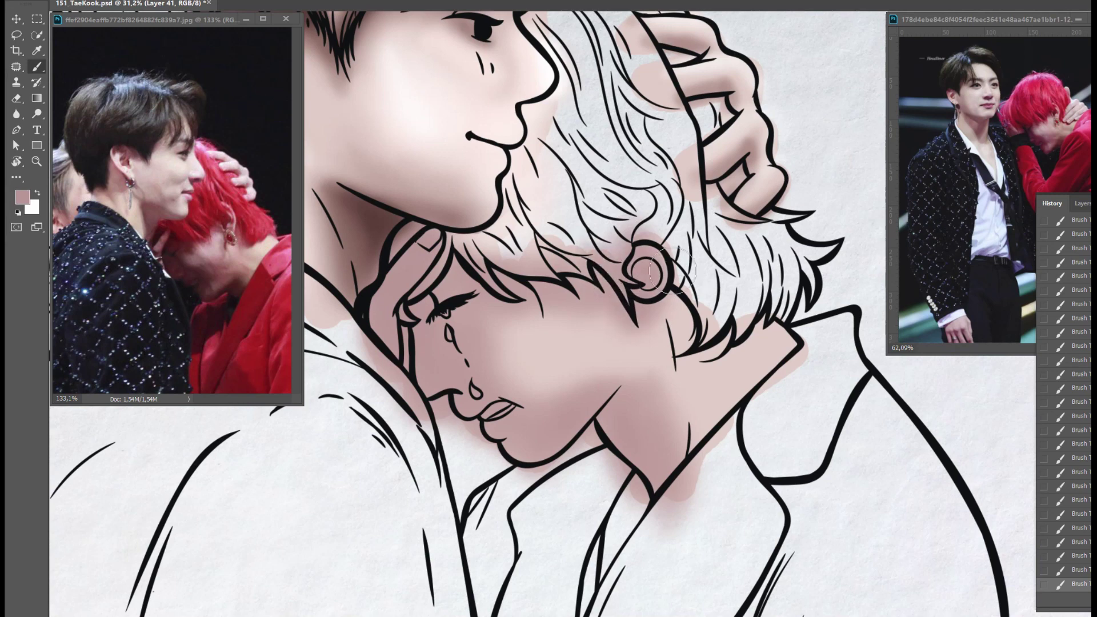
drag(673, 269, 697, 343)
drag(703, 285, 749, 337)
drag(612, 228, 614, 335)
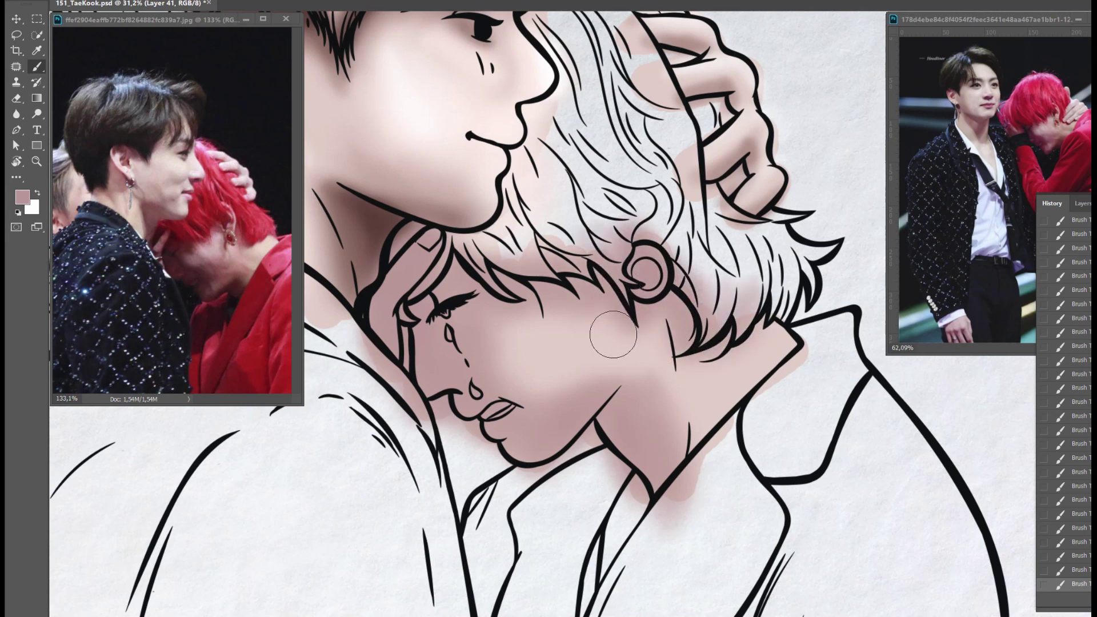
Step: On a new layer, shade around the face and forehead and along the chin, jaw and neck
key(ctrl+shift+alt+n)
drag(400, 257, 395, 342)
drag(434, 234, 377, 354)
drag(452, 263, 423, 400)
mouse_move(435, 401)
mouse_down()
mouse_move(532, 441)
mouse_move(475, 418)
mouse_up()
drag(474, 320, 560, 457)
drag(606, 411, 640, 480)
Step: Deepen shading on the hair below the earring and across forehead, eye, cheek and chin
mouse_move(571, 234)
mouse_down()
mouse_move(673, 307)
mouse_move(697, 349)
mouse_up()
mouse_move(446, 286)
mouse_down()
mouse_move(412, 365)
mouse_move(605, 401)
mouse_up()
drag(564, 365, 535, 440)
drag(435, 251, 400, 377)
drag(372, 228, 400, 395)
drag(400, 217, 389, 434)
mouse_move(440, 331)
mouse_down()
mouse_move(544, 473)
mouse_move(514, 423)
mouse_move(514, 263)
mouse_move(649, 246)
mouse_move(650, 447)
mouse_move(606, 422)
mouse_move(652, 505)
mouse_up()
Step: With a smaller brush, paint darker shadows under the chin and along the jaw and neck
key(bracketleft)
key(bracketleft)
key(bracketleft)
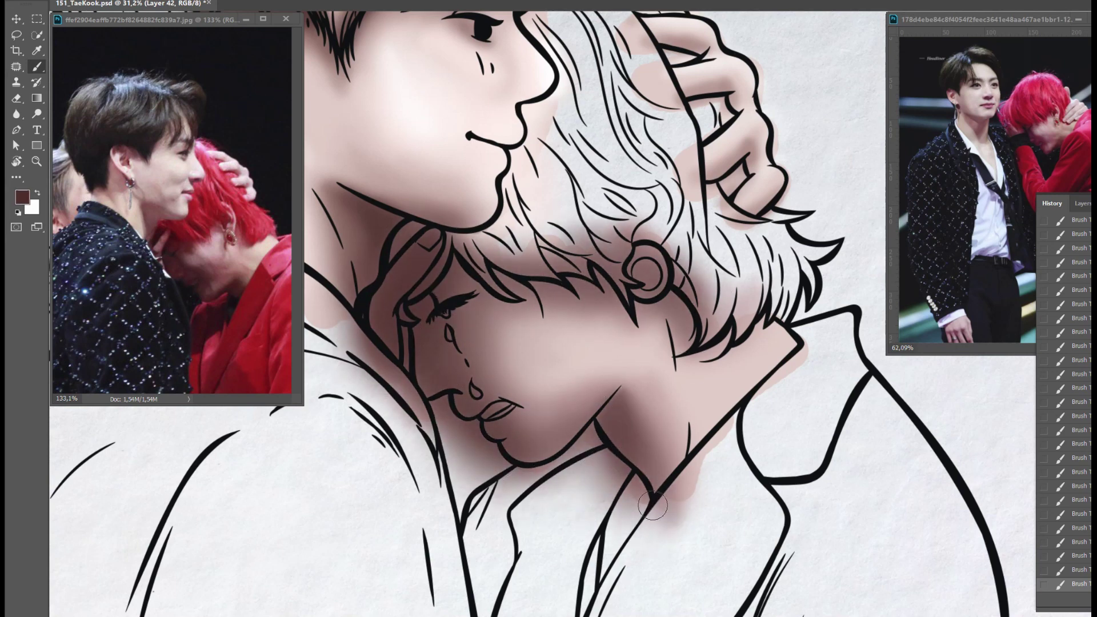
drag(505, 451, 561, 480)
drag(606, 377, 669, 480)
drag(514, 400, 468, 423)
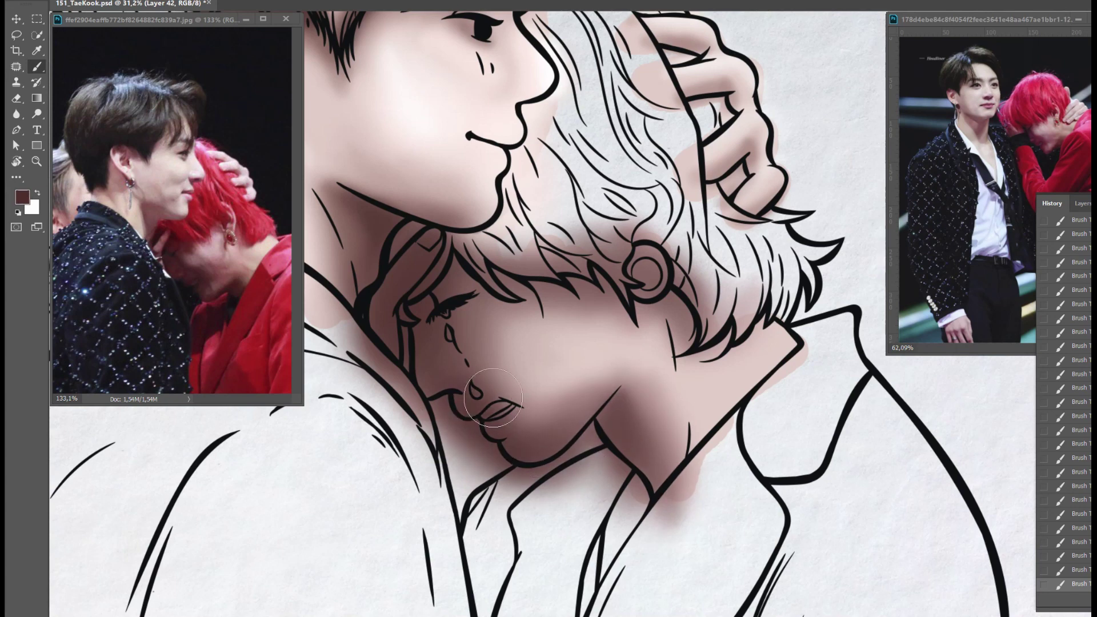
mouse_move(468, 343)
mouse_down()
mouse_move(486, 412)
mouse_move(455, 338)
mouse_move(449, 280)
mouse_move(423, 400)
mouse_move(524, 462)
mouse_up()
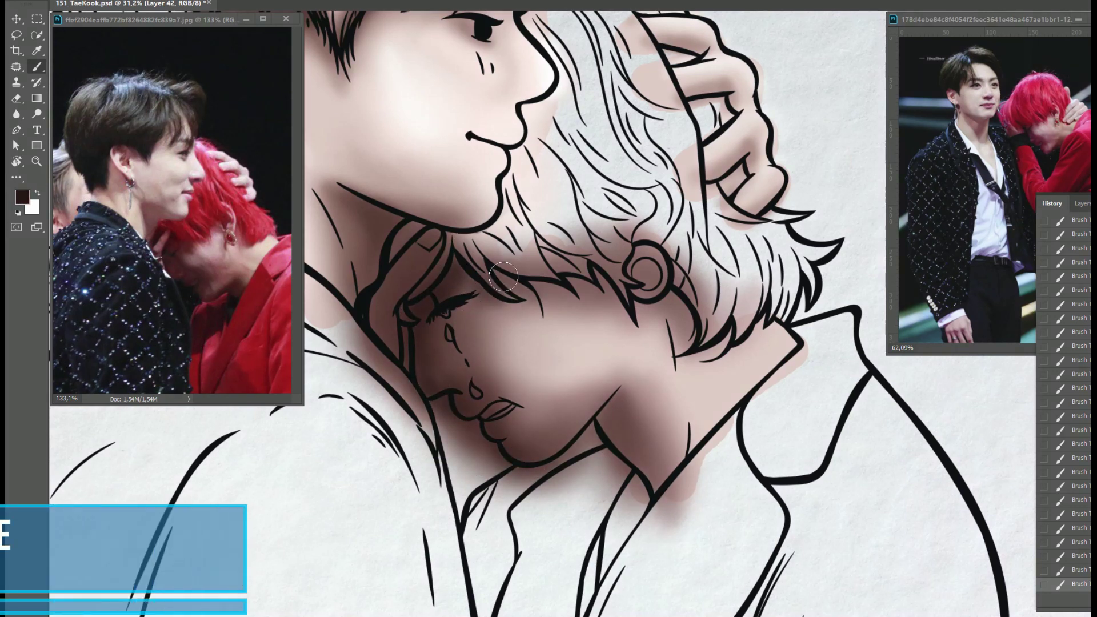
Step: Darken the face's left edge, the hairline around the earring and the collar line
drag(403, 265, 398, 381)
mouse_move(657, 285)
mouse_down()
mouse_move(580, 280)
mouse_move(677, 309)
mouse_move(691, 341)
mouse_up()
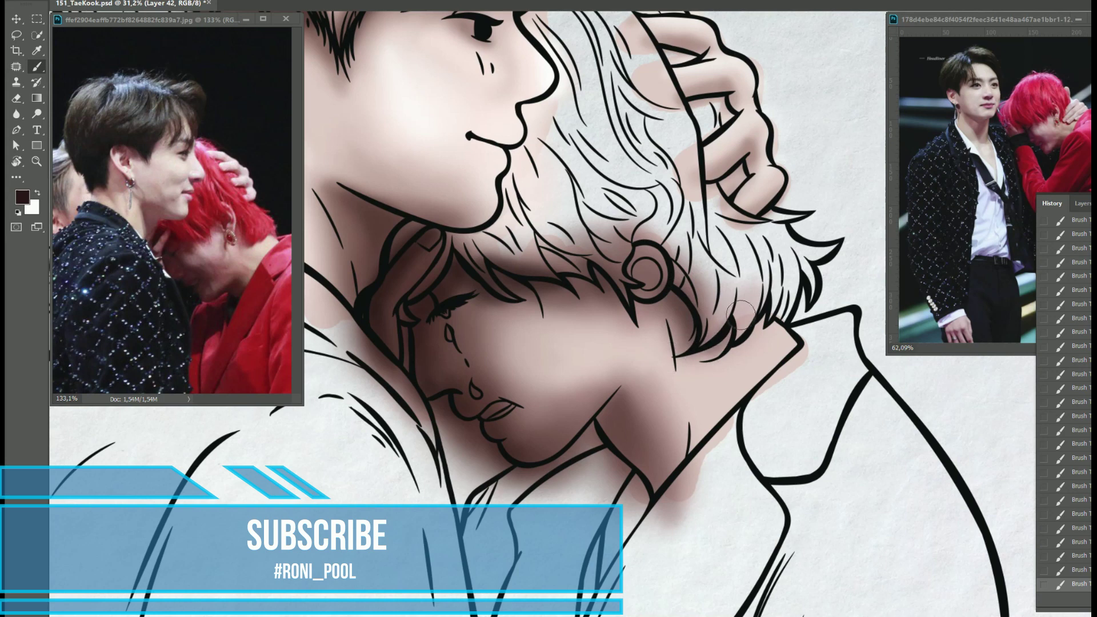
drag(660, 288, 634, 309)
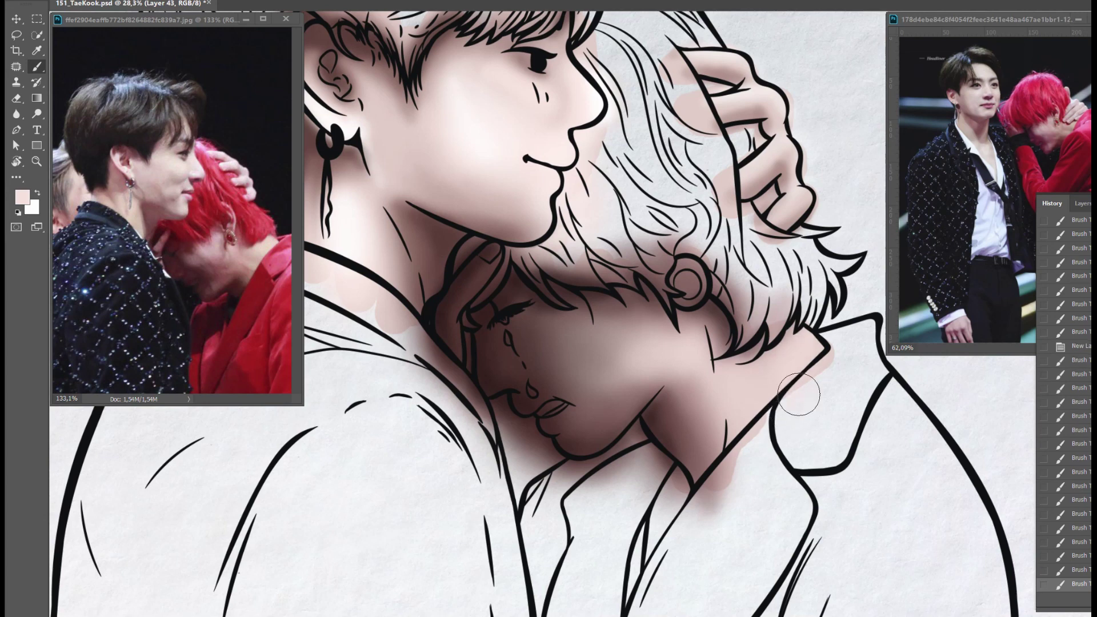
drag(799, 395, 741, 452)
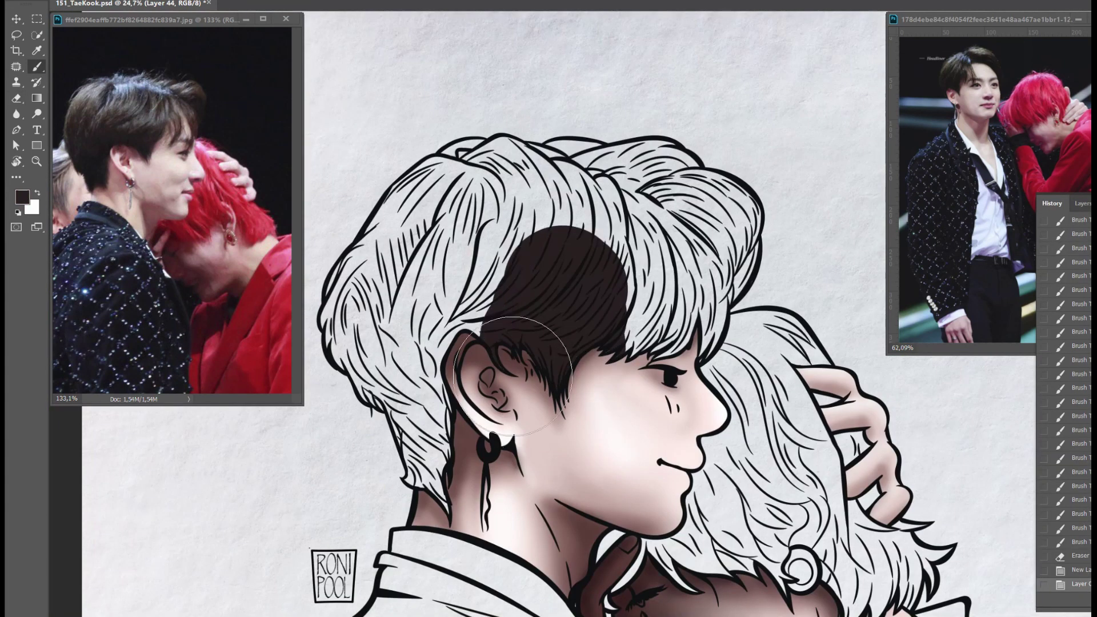
Step: Fill the upper figure's hair dark brown and brush lavender highlights across the crown
mouse_move(512, 376)
mouse_down()
mouse_move(385, 362)
mouse_move(380, 306)
mouse_move(478, 209)
mouse_move(613, 237)
mouse_move(737, 246)
mouse_move(600, 318)
mouse_move(507, 160)
mouse_move(421, 302)
mouse_move(520, 233)
mouse_move(529, 248)
mouse_move(499, 245)
mouse_move(543, 299)
mouse_move(453, 277)
mouse_move(437, 197)
mouse_move(463, 255)
mouse_move(420, 278)
mouse_move(436, 190)
mouse_move(583, 186)
mouse_move(714, 154)
mouse_move(646, 176)
mouse_up()
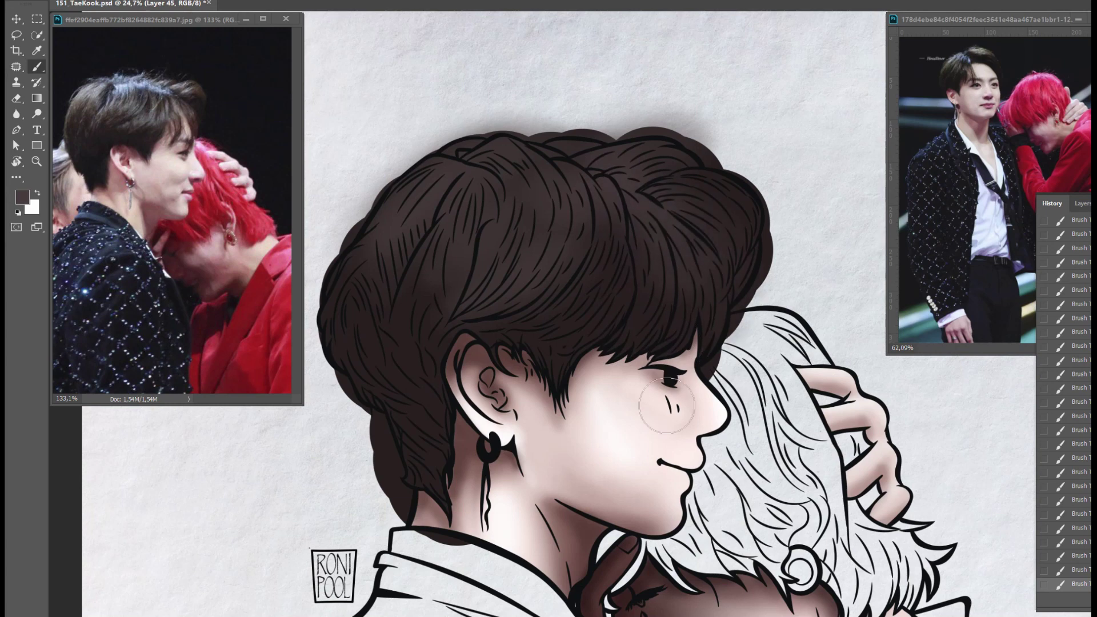
drag(529, 142, 627, 188)
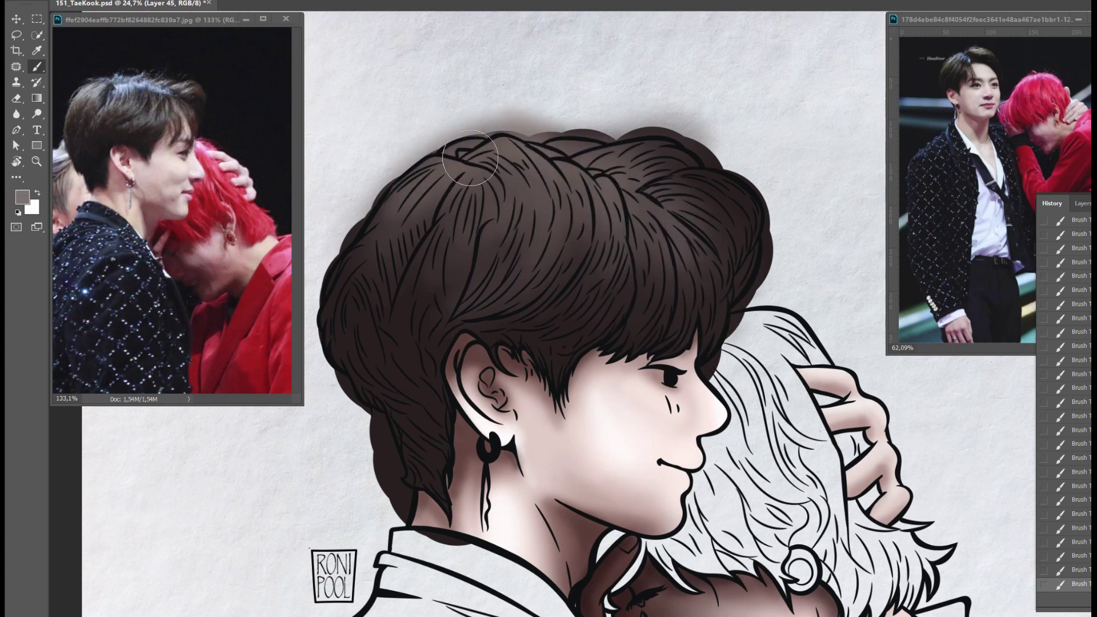
mouse_move(544, 257)
mouse_down()
mouse_move(479, 177)
mouse_move(354, 338)
mouse_up()
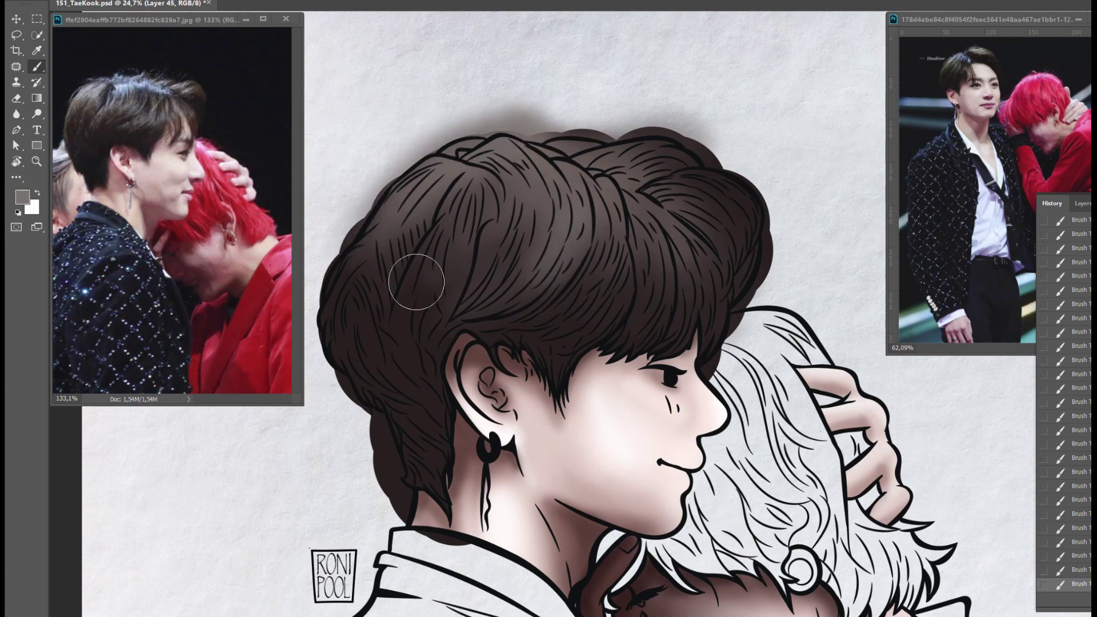
mouse_move(552, 331)
mouse_down()
mouse_move(500, 135)
mouse_move(597, 269)
mouse_up()
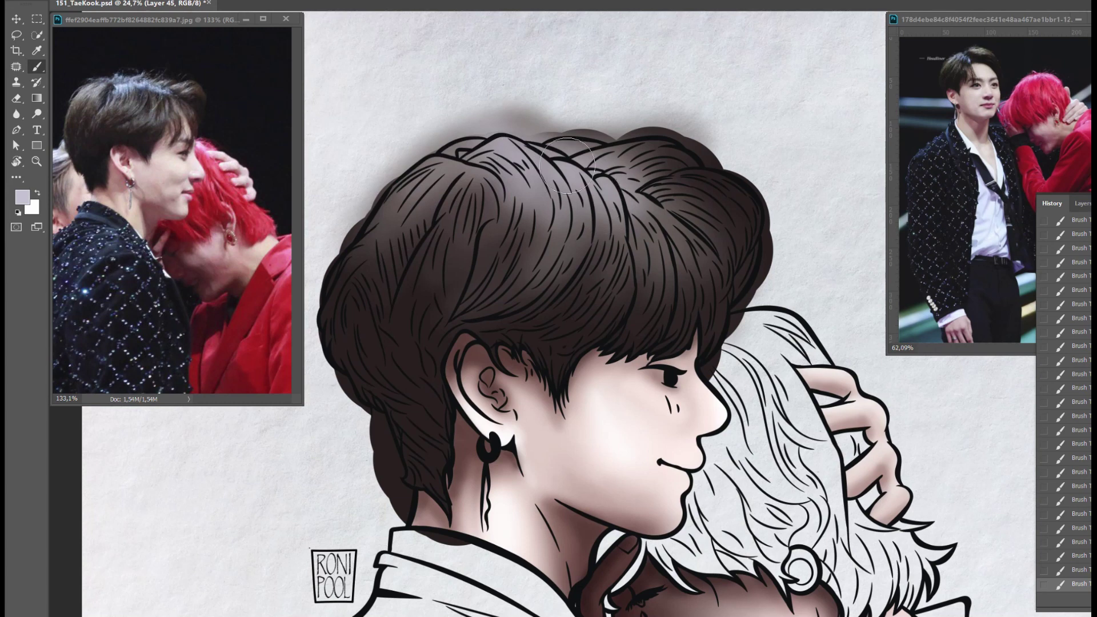
mouse_move(550, 188)
mouse_down()
mouse_move(505, 139)
mouse_move(467, 145)
mouse_up()
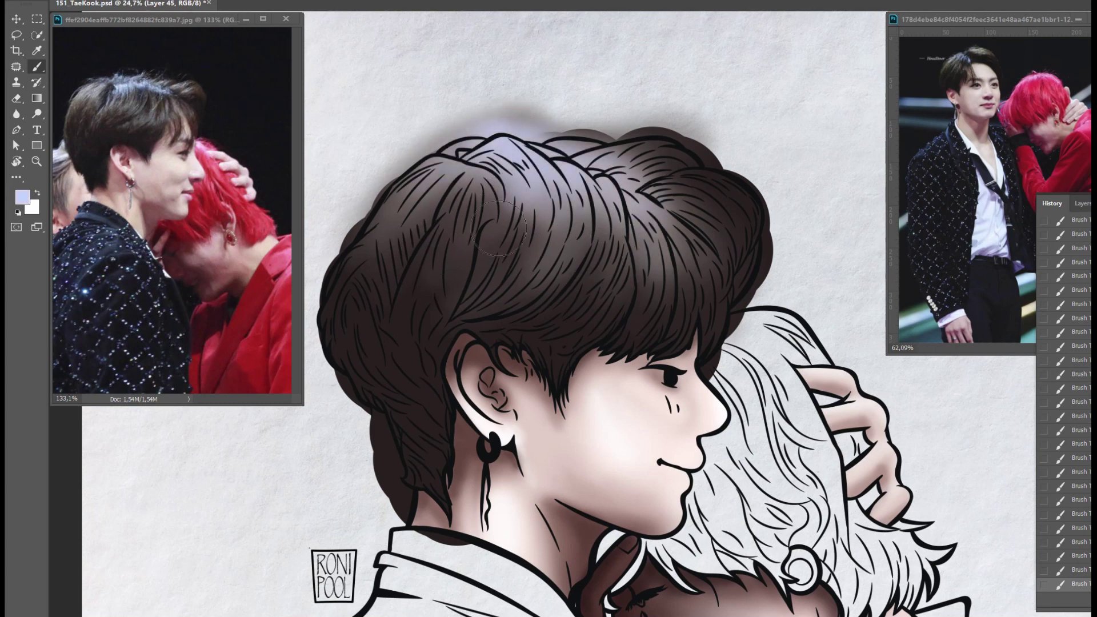
mouse_move(467, 145)
mouse_down()
mouse_move(538, 225)
mouse_move(613, 234)
mouse_up()
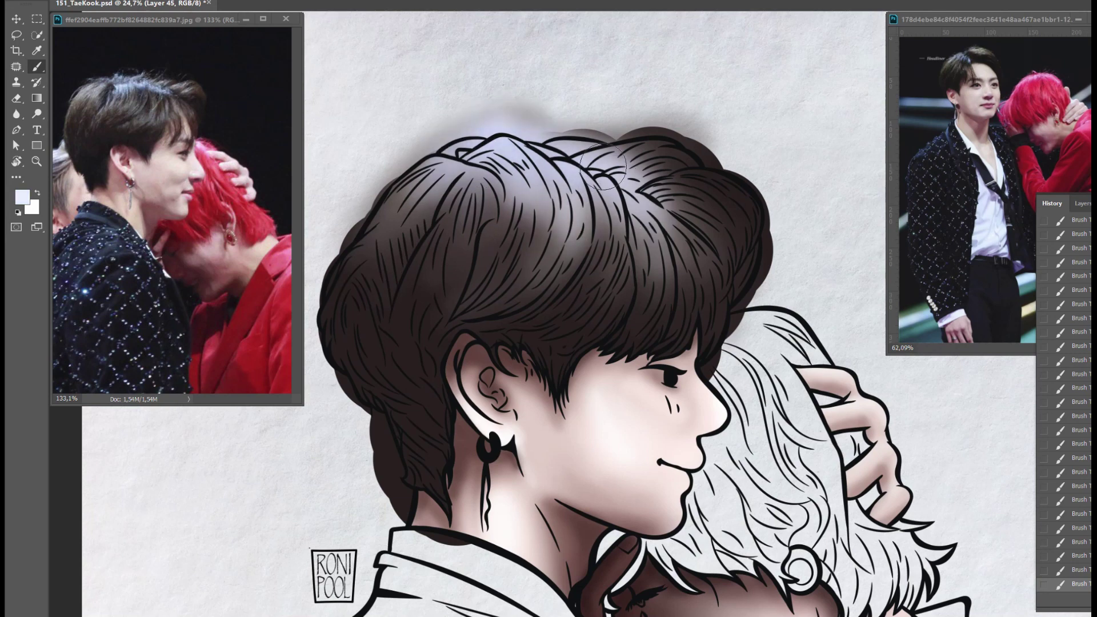
drag(612, 171, 657, 172)
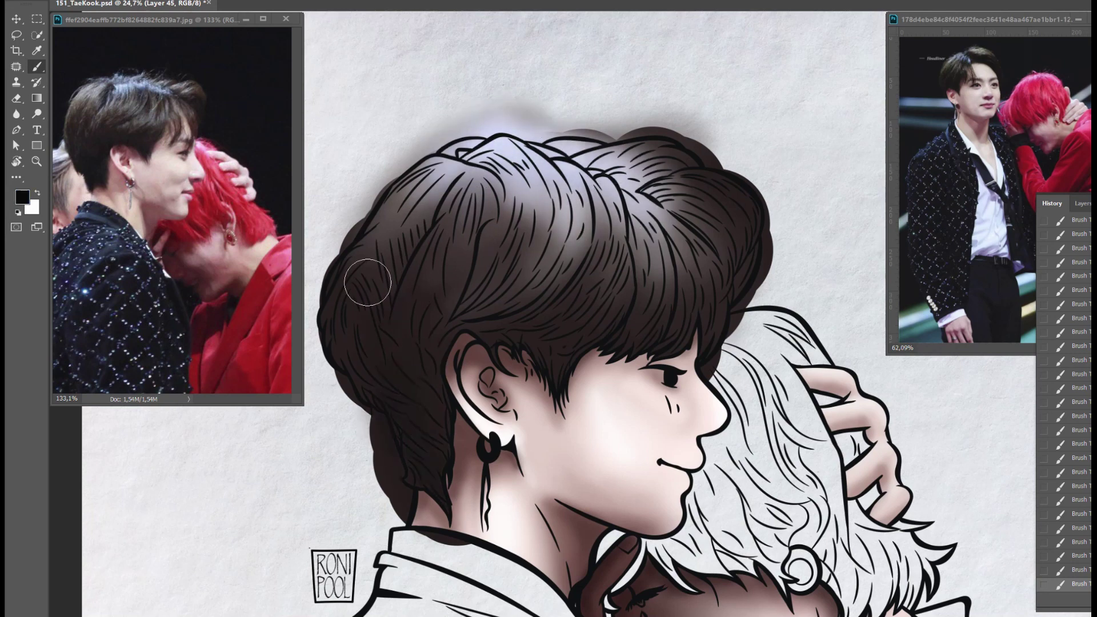
Step: Darken the back, left, top and right edges of the hair with deeper shadows
drag(299, 277, 402, 359)
drag(432, 397, 458, 493)
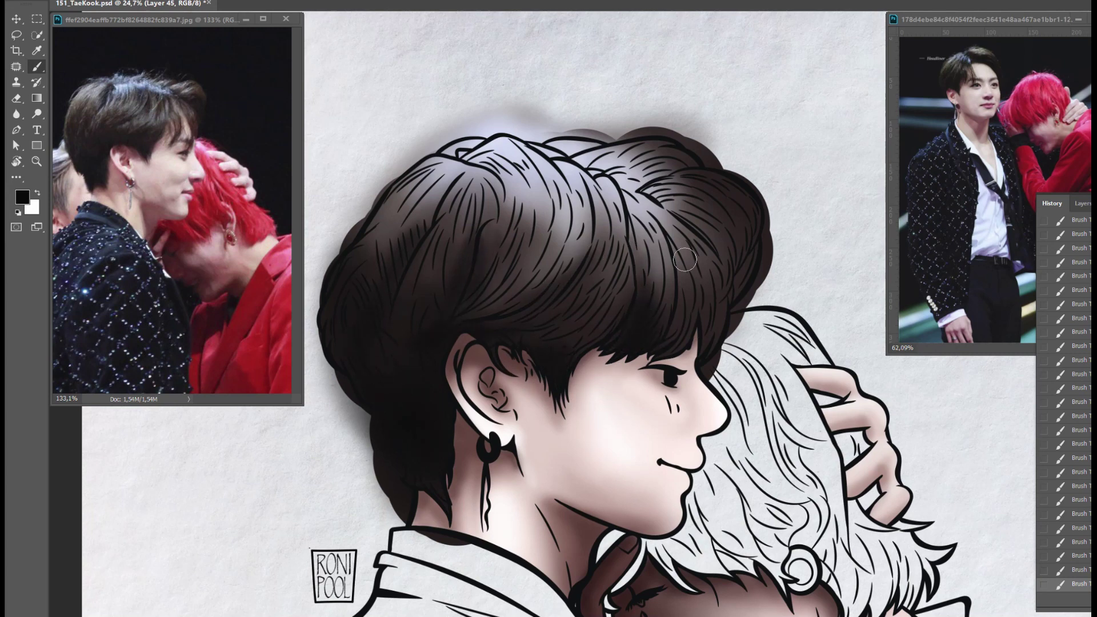
mouse_move(648, 132)
mouse_down()
mouse_move(735, 215)
mouse_move(711, 311)
mouse_move(735, 257)
mouse_move(704, 359)
mouse_move(737, 343)
mouse_up()
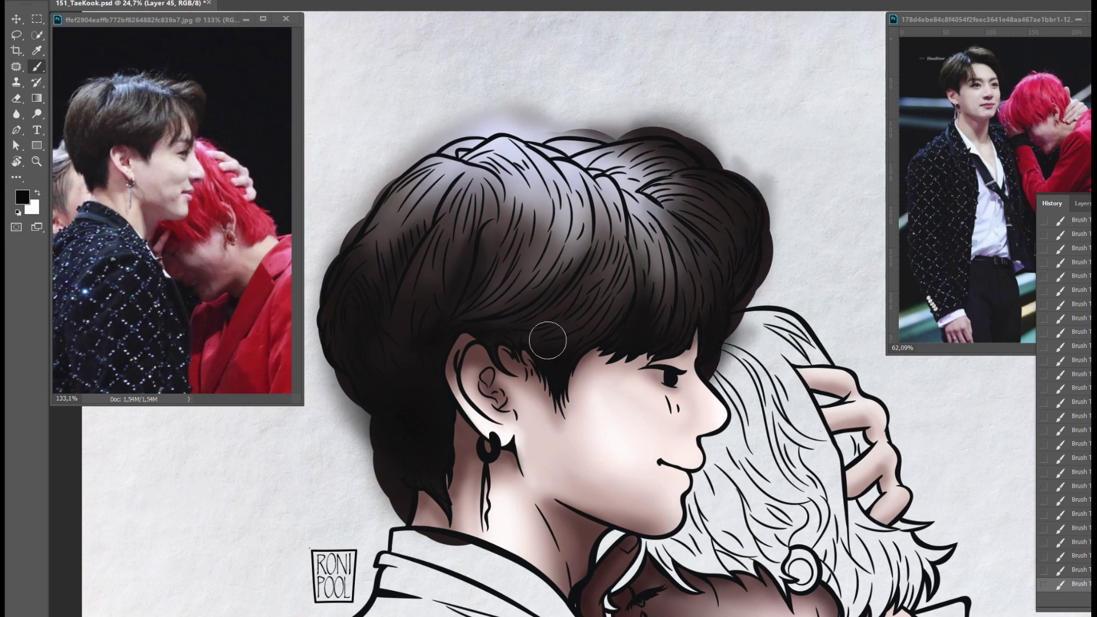
alt+click(530, 174)
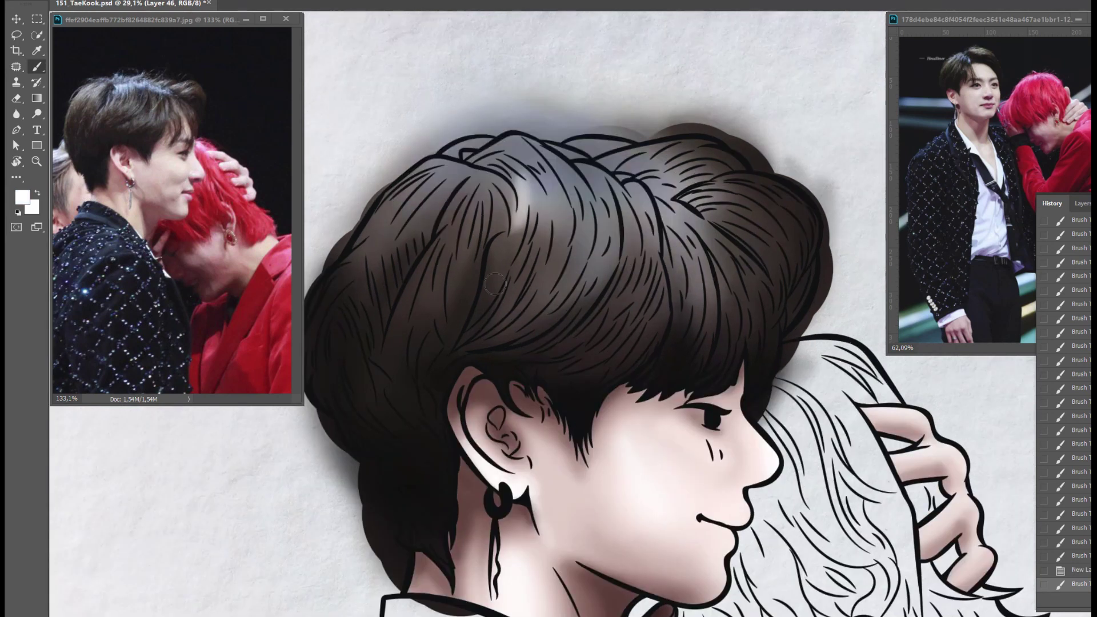
Step: Paint thin white highlight strokes over the upper and right hair strands
drag(520, 183, 532, 263)
mouse_move(549, 172)
mouse_down()
mouse_move(566, 260)
mouse_move(586, 283)
mouse_up()
drag(588, 169, 606, 246)
drag(606, 168, 634, 240)
drag(634, 183, 652, 214)
drag(657, 197, 691, 284)
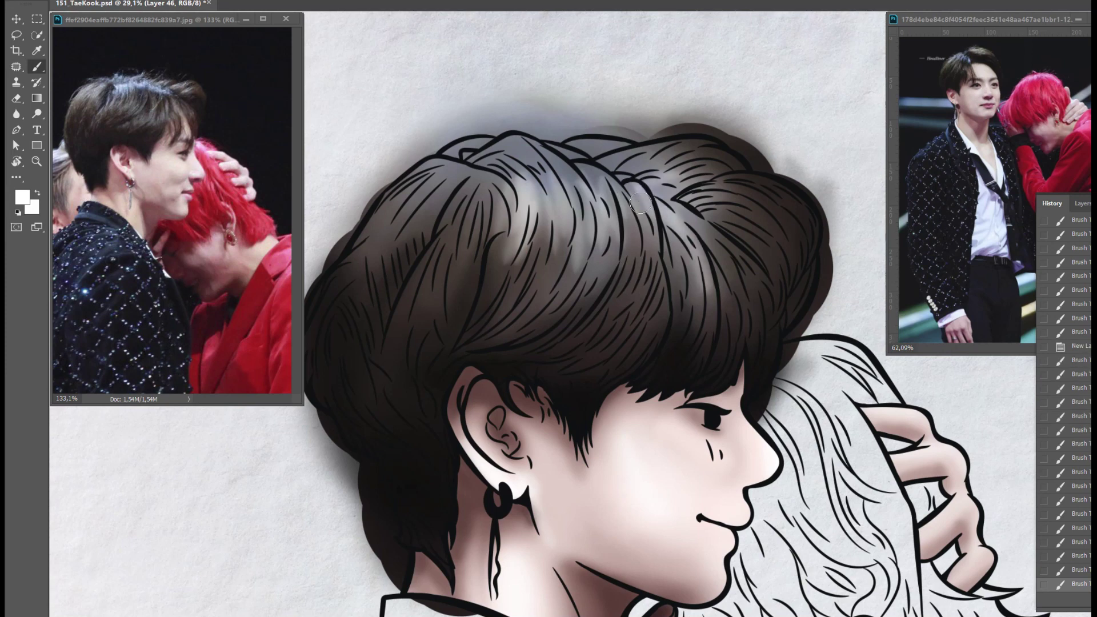
Step: Add more highlight streaks across the top, centre and left hair strands
drag(624, 152, 663, 200)
drag(486, 174, 452, 226)
drag(435, 157, 423, 218)
mouse_move(525, 160)
mouse_down()
mouse_move(549, 215)
mouse_move(549, 197)
mouse_up()
drag(569, 142, 623, 172)
drag(503, 143, 577, 185)
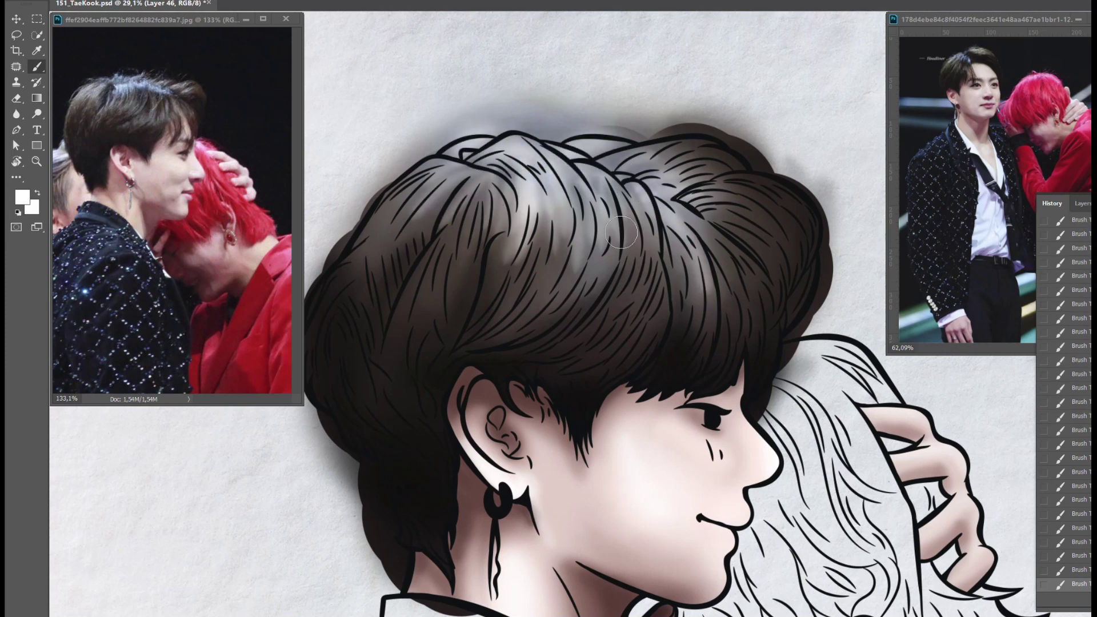
drag(488, 200, 469, 277)
drag(426, 175, 349, 271)
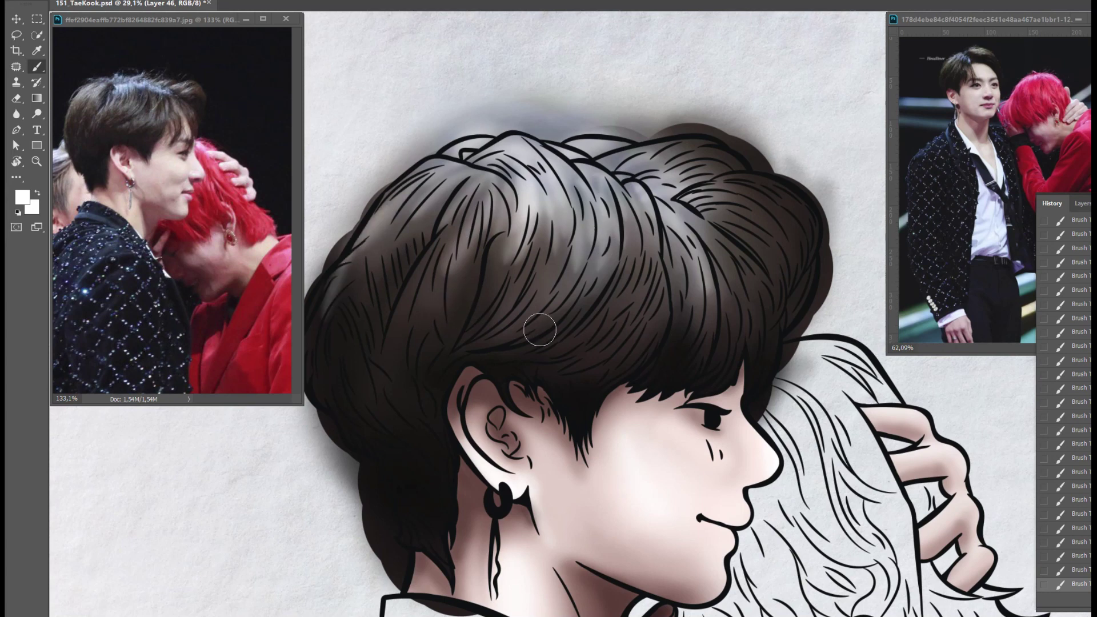
drag(609, 169, 551, 237)
drag(612, 174, 661, 238)
mouse_move(534, 170)
mouse_down()
mouse_move(559, 220)
mouse_move(598, 221)
mouse_up()
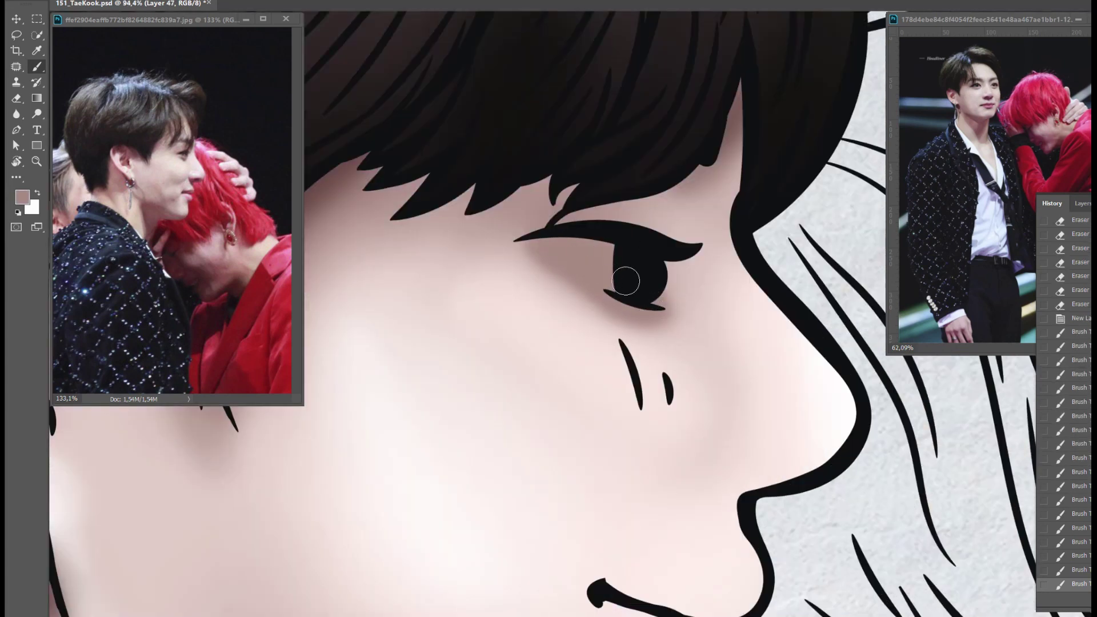
Step: Shade the eye white grey, then blend it into the skin with a light skin tone
click(22, 199)
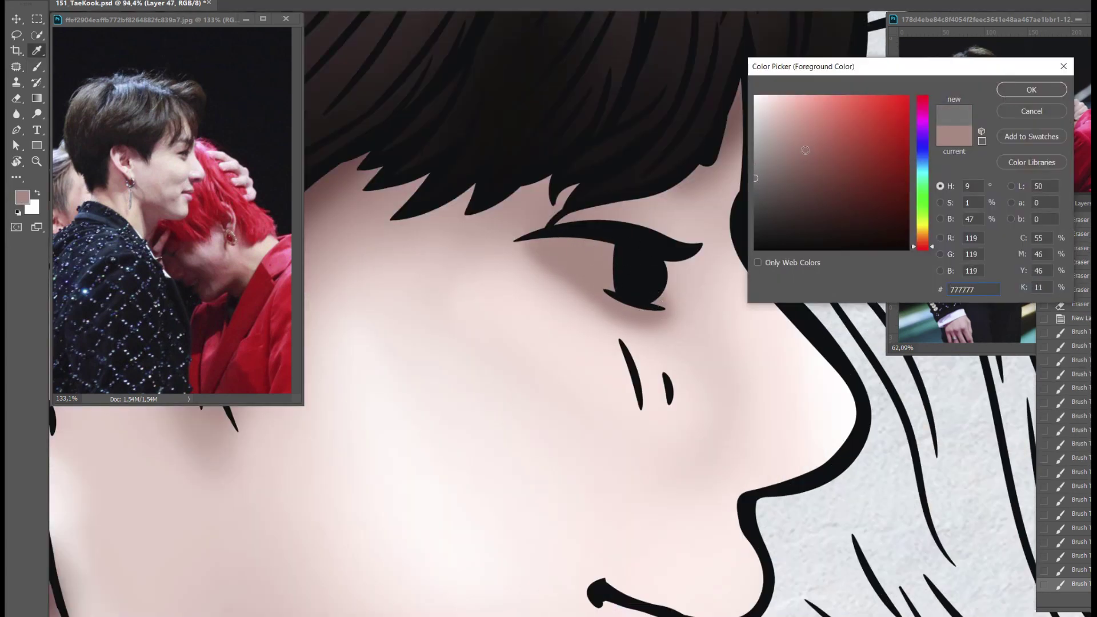
key(Return)
drag(604, 246, 627, 277)
click(22, 198)
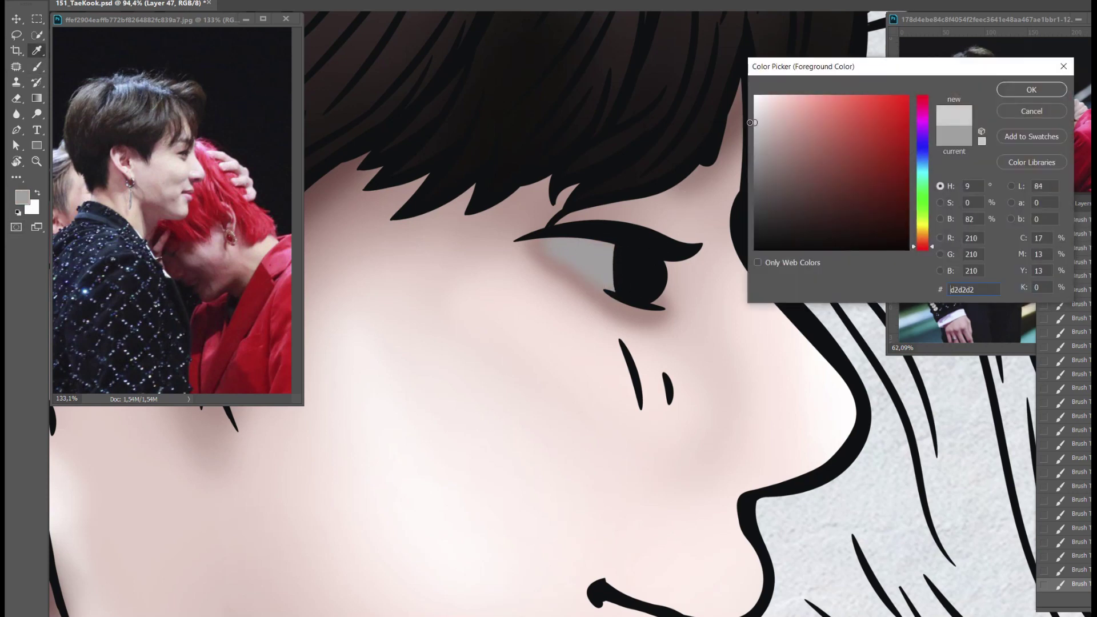
key(Return)
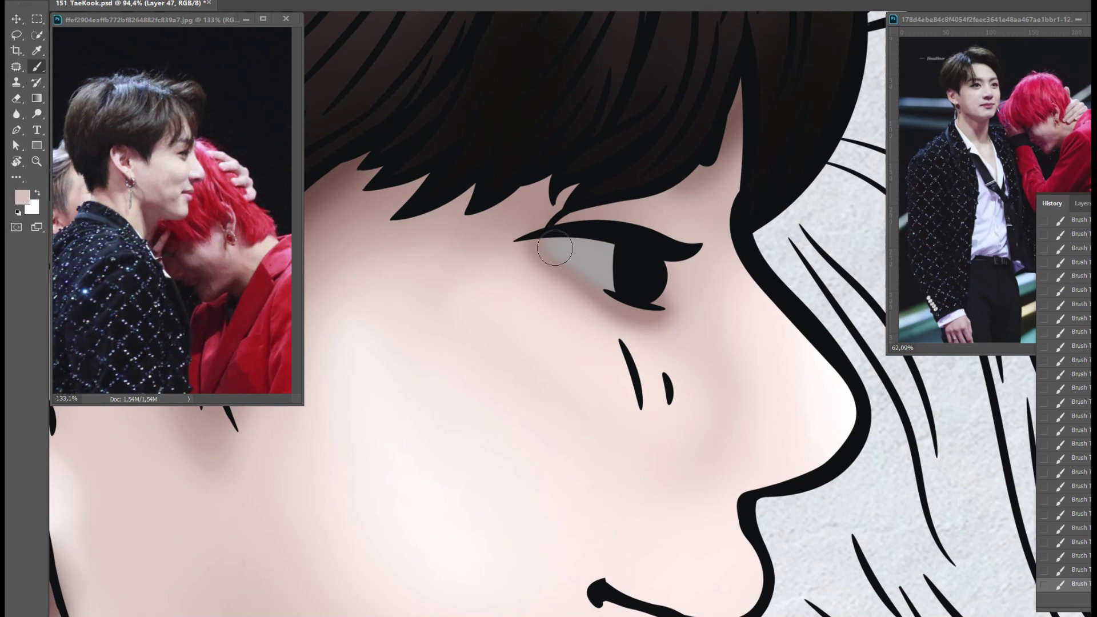
drag(549, 246, 630, 260)
mouse_move(558, 266)
mouse_down()
mouse_move(623, 294)
mouse_move(612, 306)
mouse_up()
Step: Erase excess shading near the cheek and reset the brush colour to black
key(e)
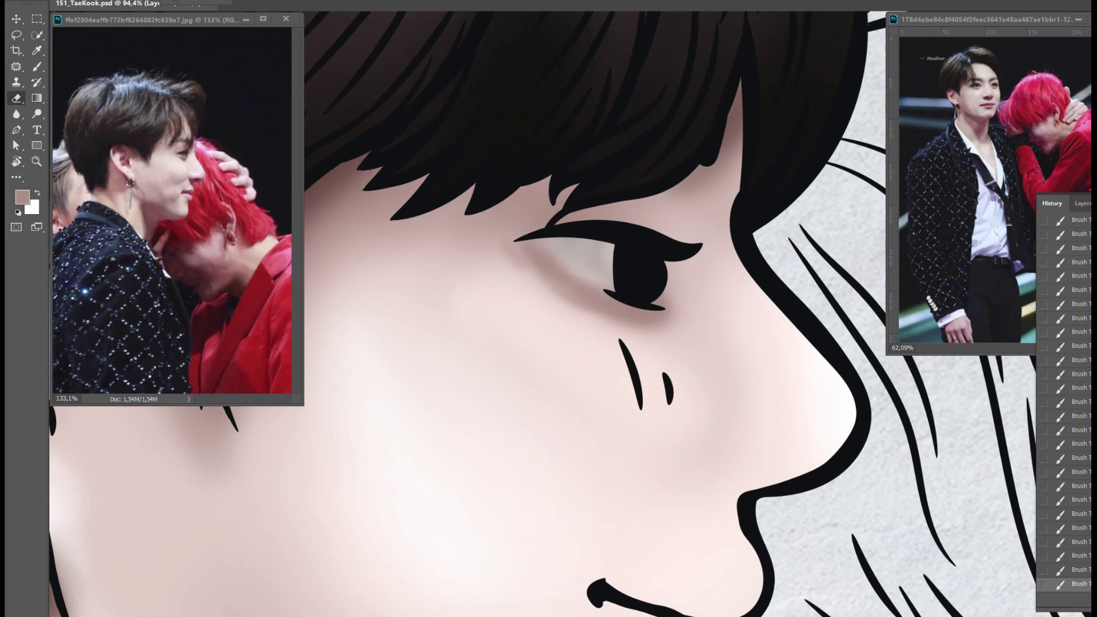
drag(503, 281, 532, 398)
key(bracketleft)
key(bracketleft)
key(bracketleft)
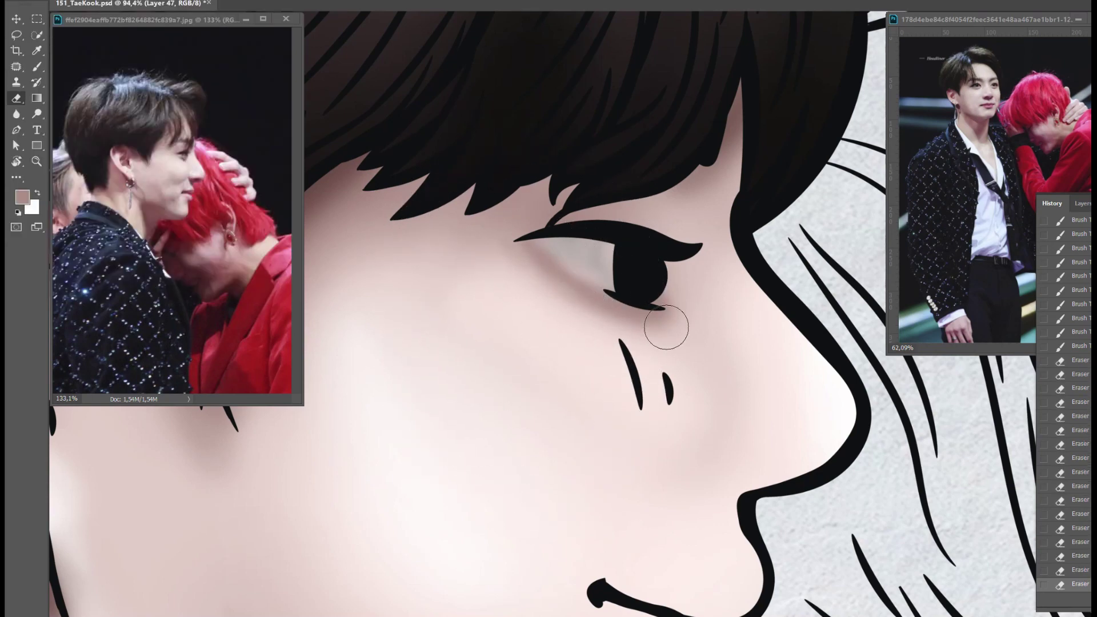
key(b)
key(d)
Step: Fill the iris black and add a white highlight on it on a new layer
scroll(609, 167, up, 5)
mouse_move(624, 160)
mouse_down()
mouse_move(629, 352)
mouse_move(615, 219)
mouse_move(620, 349)
mouse_move(639, 196)
mouse_move(602, 299)
mouse_move(619, 238)
mouse_move(521, 277)
mouse_move(539, 354)
mouse_up()
scroll(619, 238, down, 4)
key(ctrl+shift+alt+n)
scroll(522, 277, up, 2)
click(22, 197)
click(1044, 91)
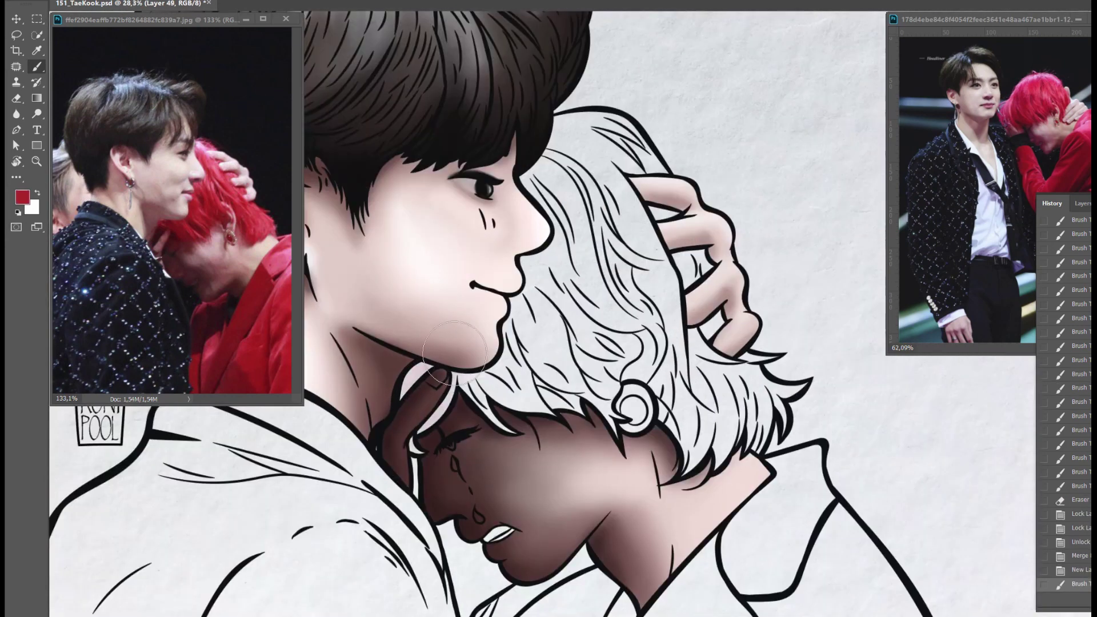
Step: Brush red base colour over the hair and collar, covering the white strands
mouse_move(455, 351)
mouse_down()
mouse_move(411, 400)
mouse_move(463, 446)
mouse_up()
click(283, 1)
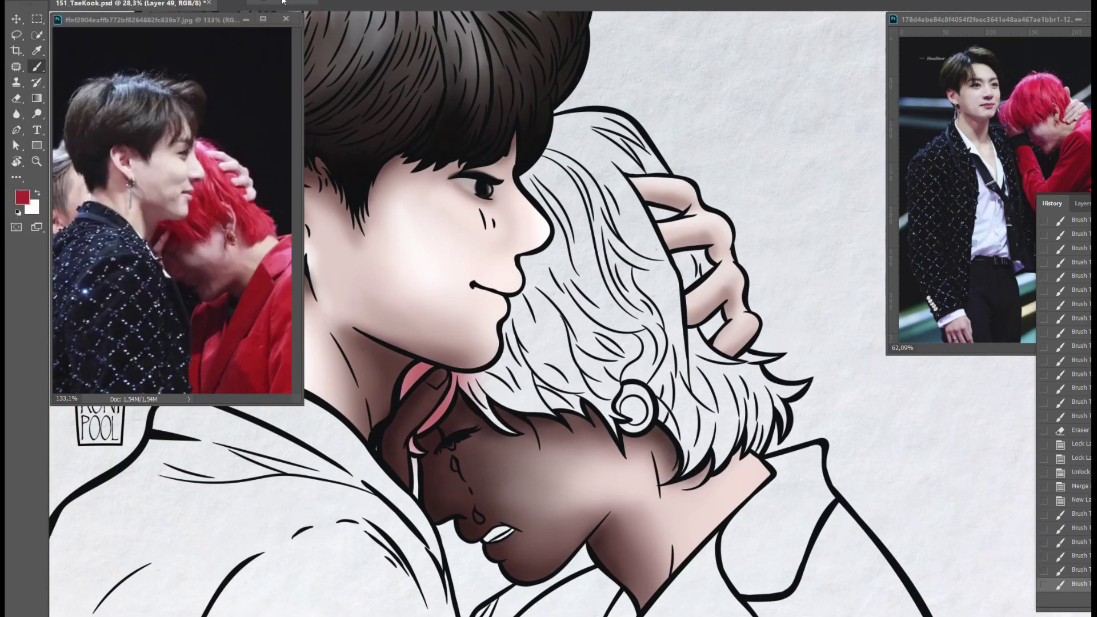
drag(411, 371, 480, 423)
drag(400, 400, 497, 332)
drag(337, 423, 377, 480)
mouse_move(623, 423)
mouse_down()
mouse_move(520, 217)
mouse_move(595, 149)
mouse_up()
mouse_move(612, 188)
mouse_down()
mouse_move(594, 174)
mouse_move(640, 354)
mouse_up()
drag(571, 240, 743, 434)
drag(738, 257, 777, 445)
drag(703, 572, 571, 252)
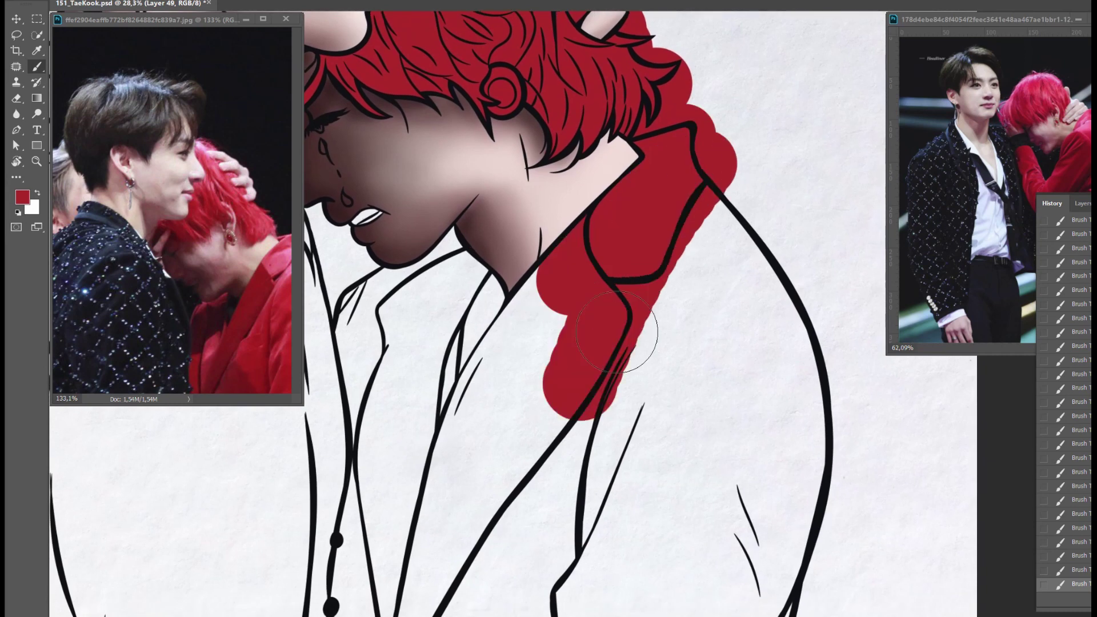
Step: Fill the lower jacket with the red base colour
drag(579, 384, 434, 514)
drag(503, 258, 400, 572)
drag(371, 274, 400, 600)
scroll(400, 400, down, 5)
mouse_move(400, 543)
mouse_down()
mouse_move(538, 162)
mouse_move(400, 595)
mouse_up()
scroll(400, 400, down, 4)
mouse_move(412, 320)
mouse_down()
mouse_move(503, 503)
mouse_move(743, 343)
mouse_move(768, 280)
mouse_move(715, 114)
mouse_up()
scroll(571, 286, up, 5)
mouse_move(440, 461)
mouse_down()
mouse_move(613, 216)
mouse_move(654, 382)
mouse_move(623, 257)
mouse_up()
scroll(572, 343, up, 5)
scroll(514, 343, up, 3)
Step: Shade the hair and the fingers resting on it with darker crimson
drag(503, 343, 600, 274)
drag(572, 92, 669, 378)
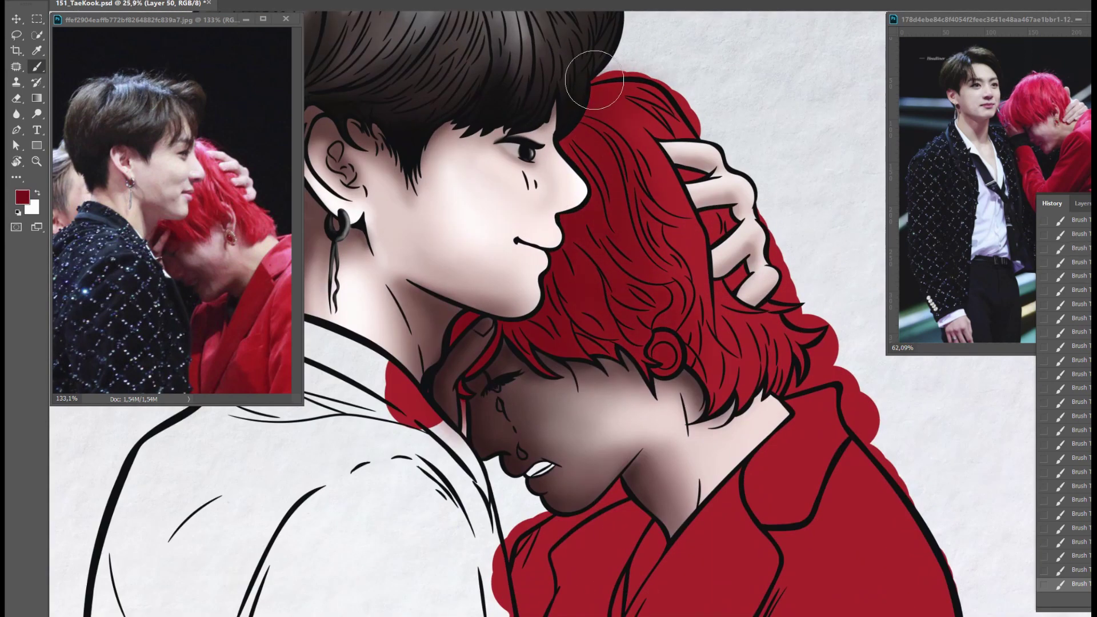
drag(686, 222, 731, 280)
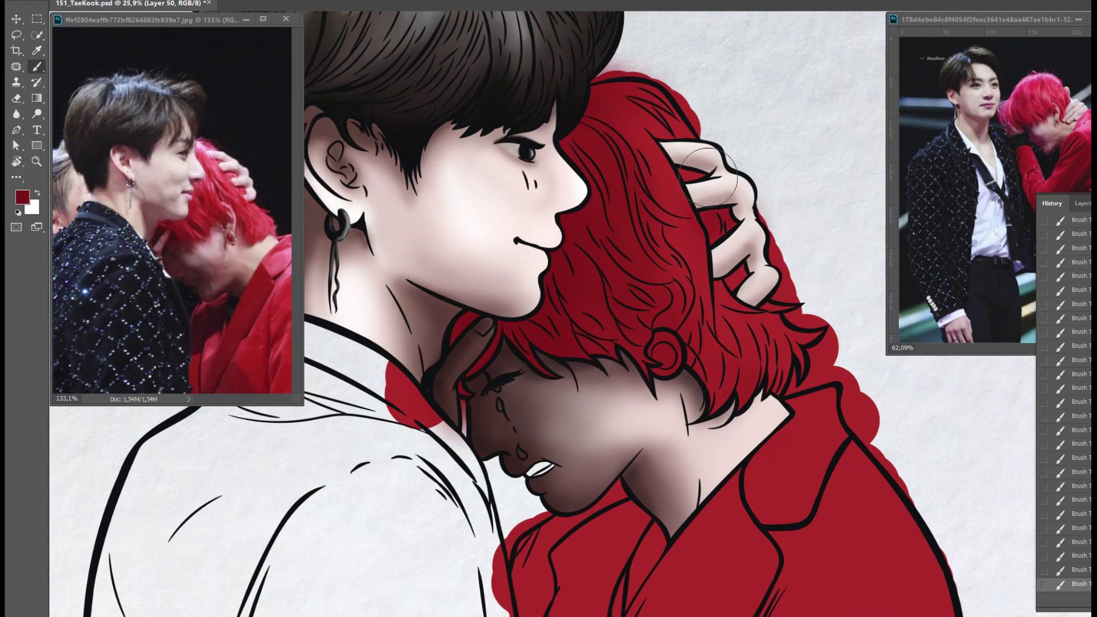
drag(721, 194, 763, 240)
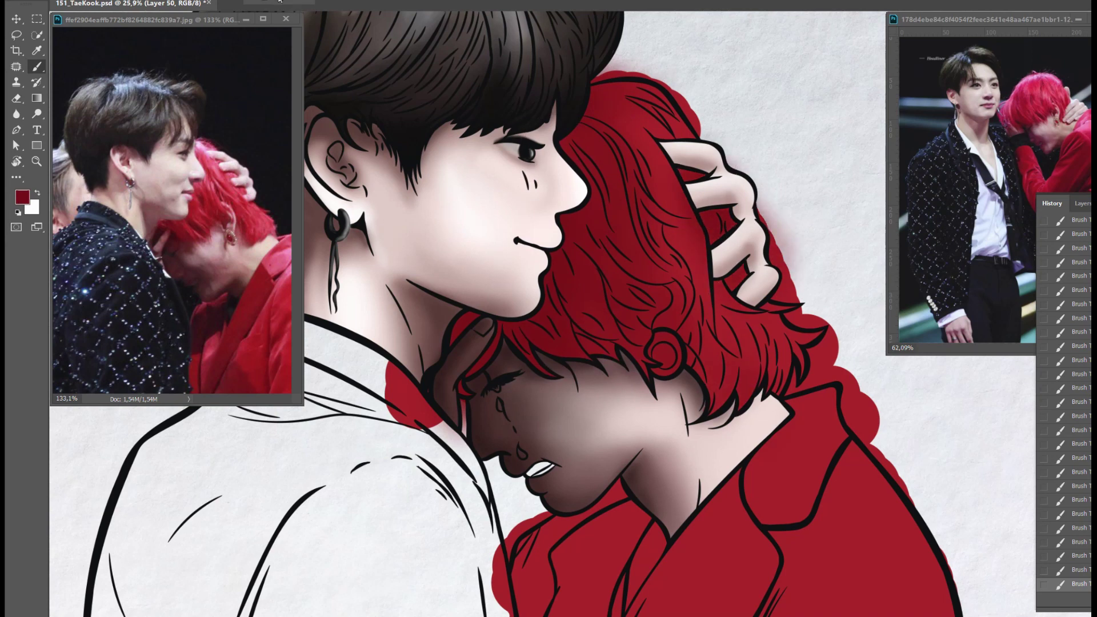
scroll(572, 343, down, 4)
Step: Shade the jacket's left edge and bottom dark red, redoing one chest stroke
mouse_move(538, 434)
mouse_down()
mouse_move(633, 268)
mouse_move(503, 485)
mouse_move(509, 345)
mouse_up()
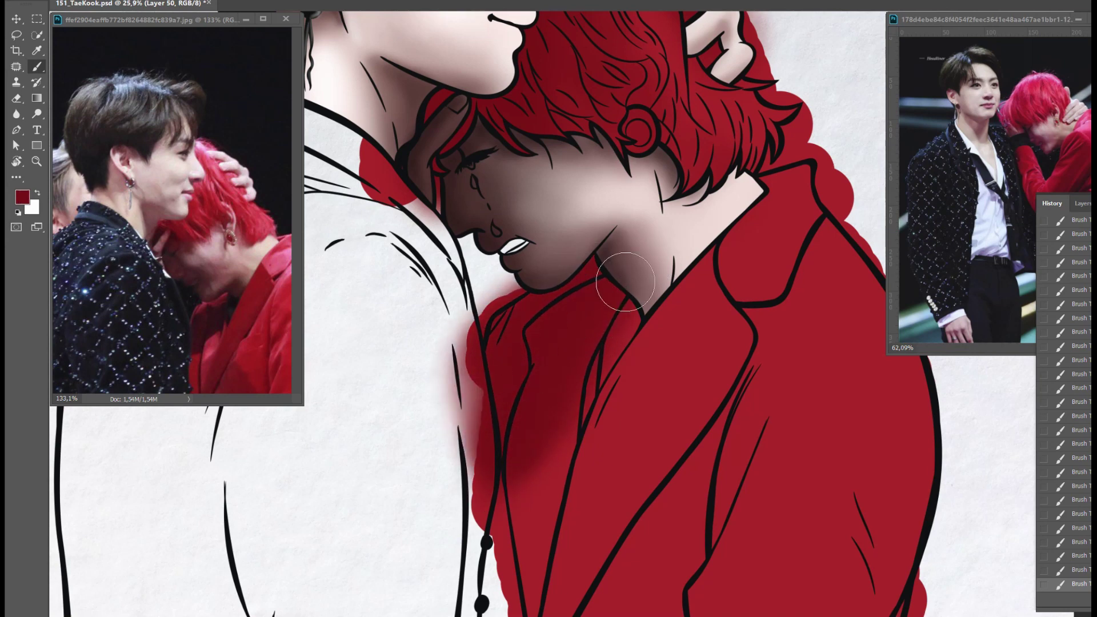
key(ctrl+z)
key(ctrl+z)
drag(469, 475, 507, 367)
mouse_move(457, 514)
mouse_down()
mouse_move(515, 408)
mouse_move(617, 311)
mouse_move(595, 311)
mouse_move(693, 282)
mouse_move(654, 482)
mouse_up()
scroll(654, 482, down, 4)
mouse_move(653, 161)
mouse_down()
mouse_move(549, 404)
mouse_move(520, 343)
mouse_move(541, 466)
mouse_move(496, 255)
mouse_up()
mouse_move(502, 301)
mouse_down()
mouse_move(516, 252)
mouse_move(502, 244)
mouse_move(489, 517)
mouse_up()
mouse_move(509, 417)
mouse_down()
mouse_move(458, 563)
mouse_move(443, 280)
mouse_up()
mouse_move(629, 332)
mouse_down()
mouse_move(667, 196)
mouse_move(641, 238)
mouse_up()
Step: With a larger brush, shade the jacket's central crease and right side dark red
key(bracketright)
key(bracketright)
mouse_move(625, 196)
mouse_down()
mouse_move(648, 171)
mouse_move(657, 392)
mouse_move(747, 576)
mouse_up()
drag(680, 215, 551, 391)
drag(714, 320, 686, 502)
drag(571, 269, 509, 392)
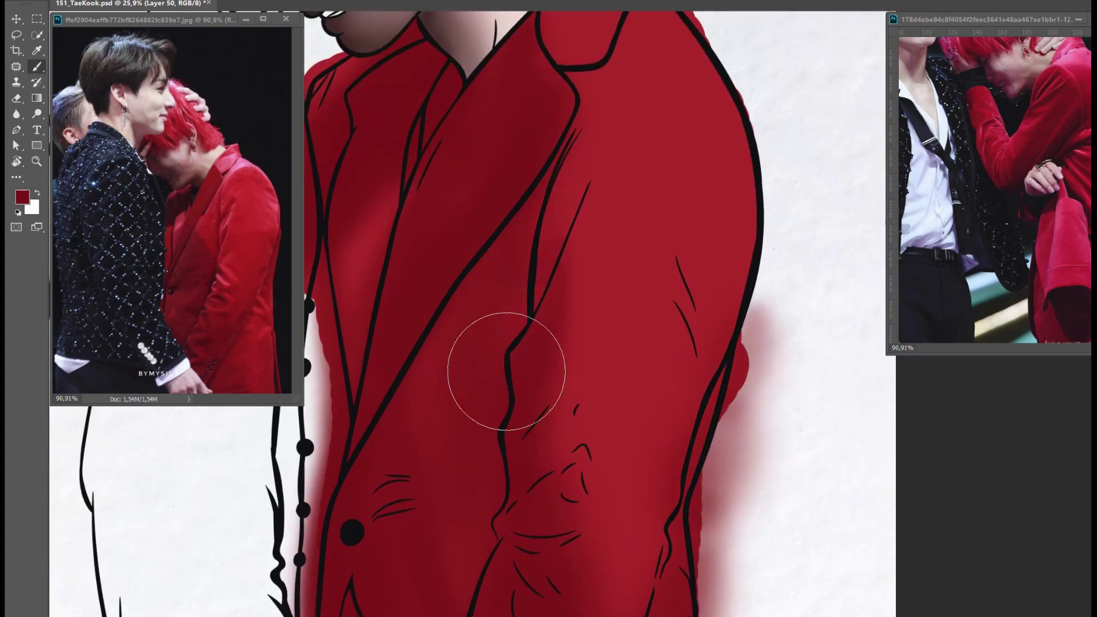
drag(462, 153, 479, 405)
drag(641, 172, 734, 329)
scroll(443, 430, down, 2)
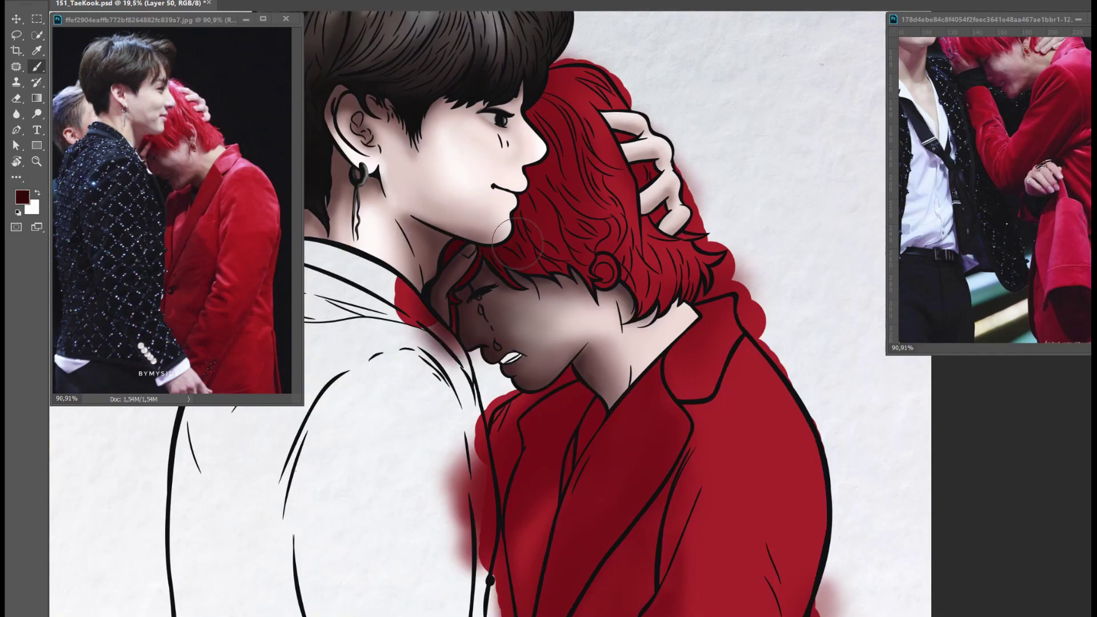
Step: Darken the jacket's shoulder, the area below the collar and around the lapels
drag(450, 373, 595, 300)
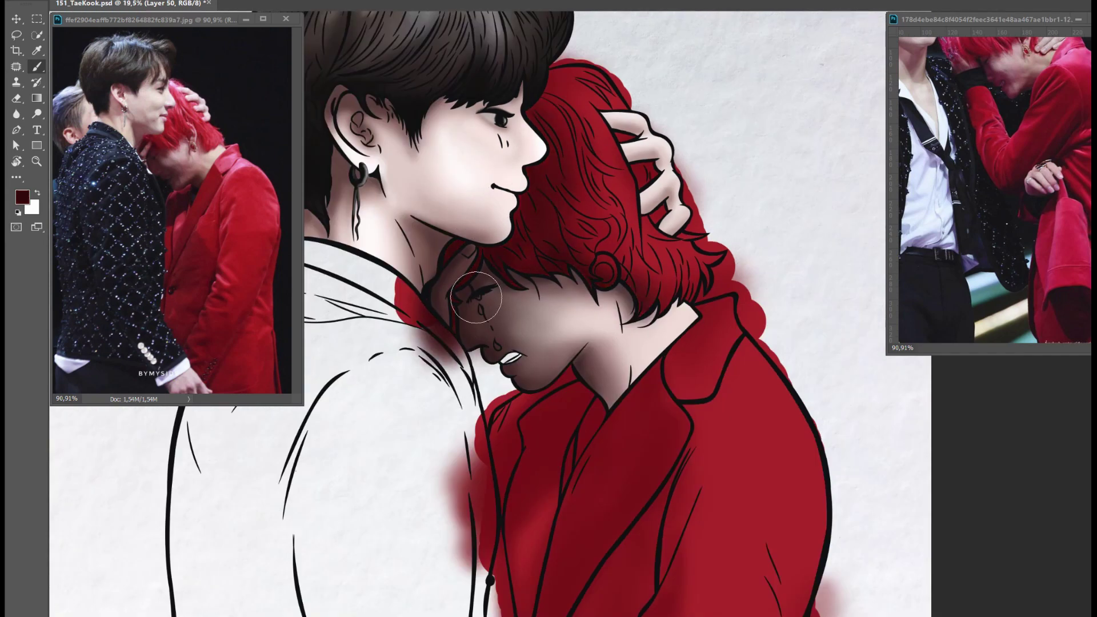
mouse_move(551, 404)
mouse_down()
mouse_move(594, 434)
mouse_move(587, 317)
mouse_up()
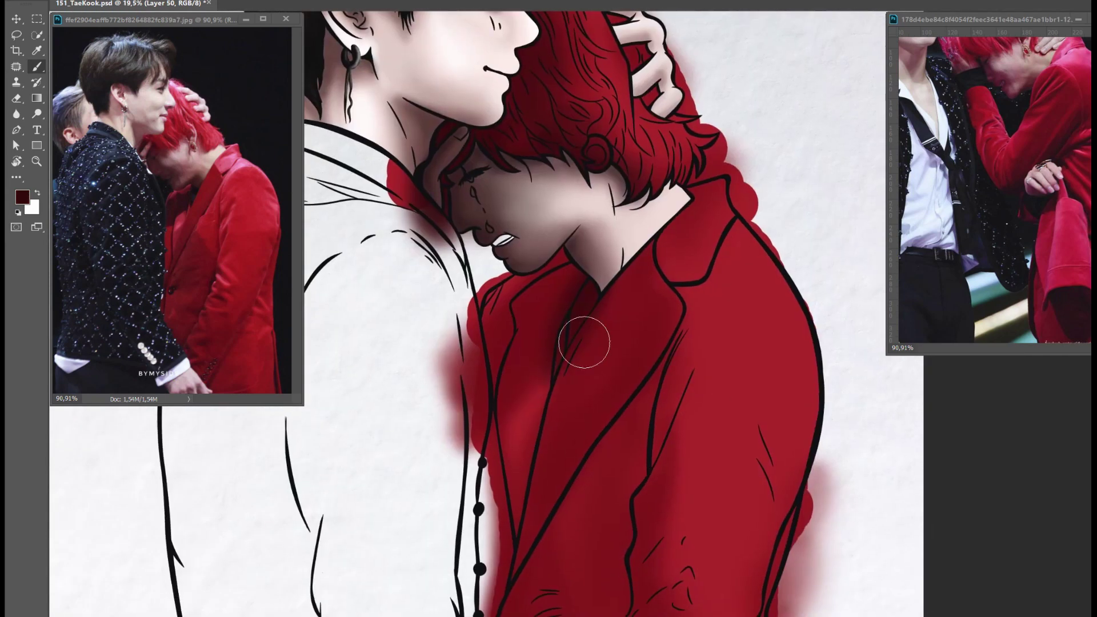
mouse_move(543, 419)
mouse_down()
mouse_move(619, 295)
mouse_move(551, 298)
mouse_move(522, 441)
mouse_move(563, 363)
mouse_move(627, 140)
mouse_up()
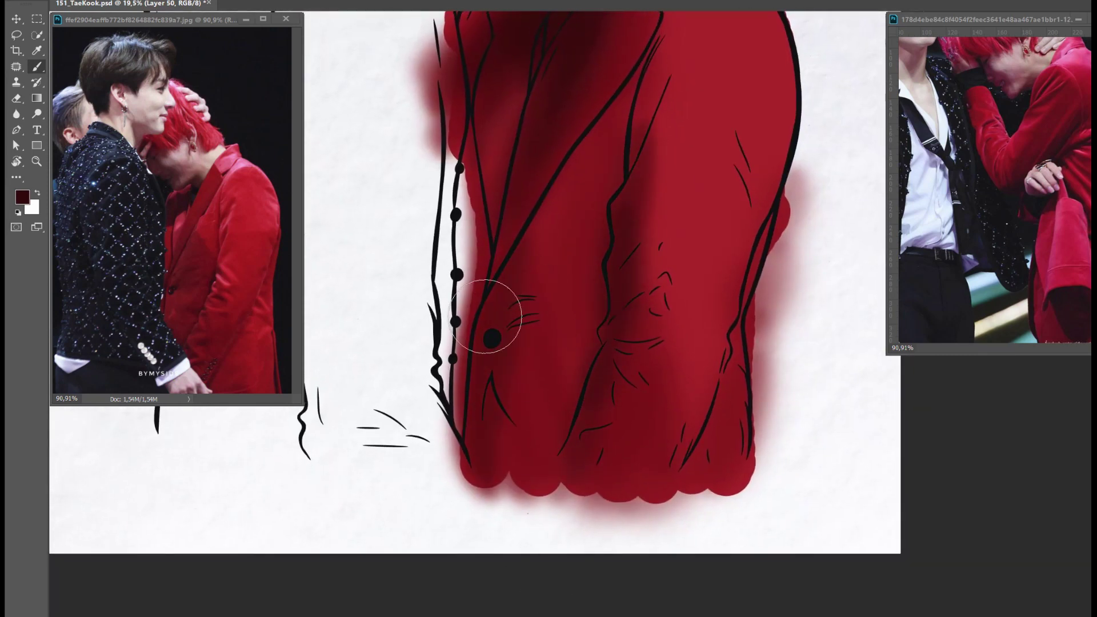
scroll(680, 331, up, 2)
Step: Brush light red highlights near the collar, on the sleeve, shoulder and jacket bottom
mouse_move(680, 331)
mouse_down()
mouse_move(632, 215)
mouse_move(669, 162)
mouse_move(649, 111)
mouse_move(617, 167)
mouse_move(563, 216)
mouse_move(720, 347)
mouse_move(699, 148)
mouse_move(641, 446)
mouse_move(554, 331)
mouse_up()
mouse_move(497, 212)
mouse_down()
mouse_move(572, 379)
mouse_move(573, 410)
mouse_up()
mouse_move(554, 343)
mouse_down()
mouse_move(612, 502)
mouse_move(627, 514)
mouse_move(575, 336)
mouse_move(625, 299)
mouse_move(728, 562)
mouse_up()
drag(527, 466, 529, 245)
mouse_move(529, 245)
mouse_down()
mouse_move(478, 496)
mouse_move(526, 606)
mouse_move(533, 403)
mouse_move(498, 434)
mouse_move(506, 456)
mouse_move(592, 214)
mouse_up()
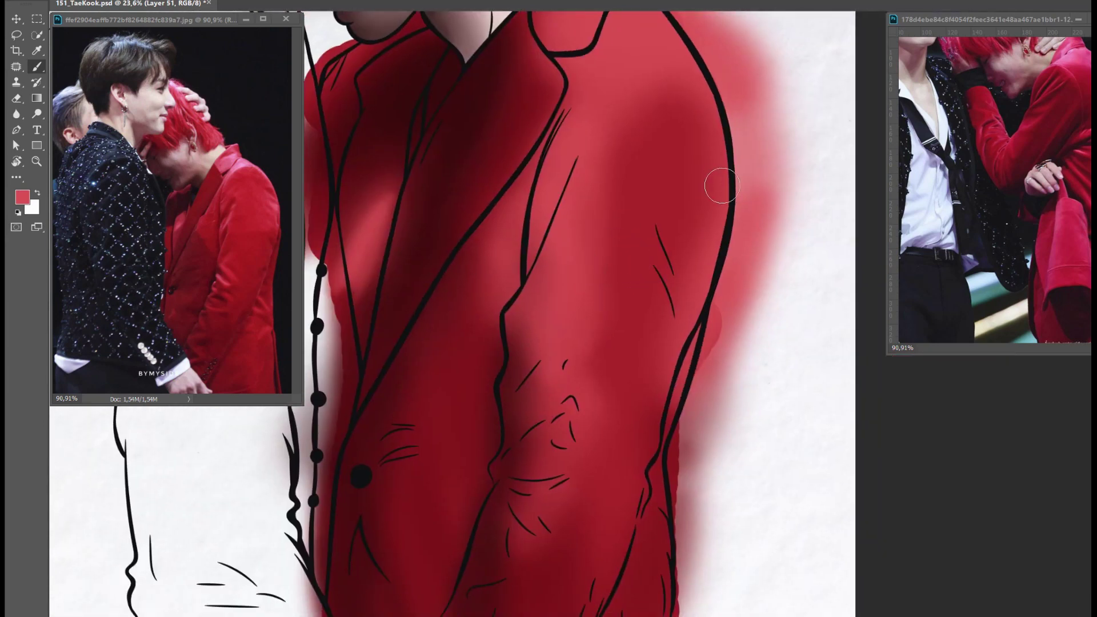
Step: Highlight the jacket fold with light red
drag(510, 341, 532, 503)
mouse_move(543, 389)
mouse_down()
mouse_move(524, 286)
mouse_move(537, 374)
mouse_up()
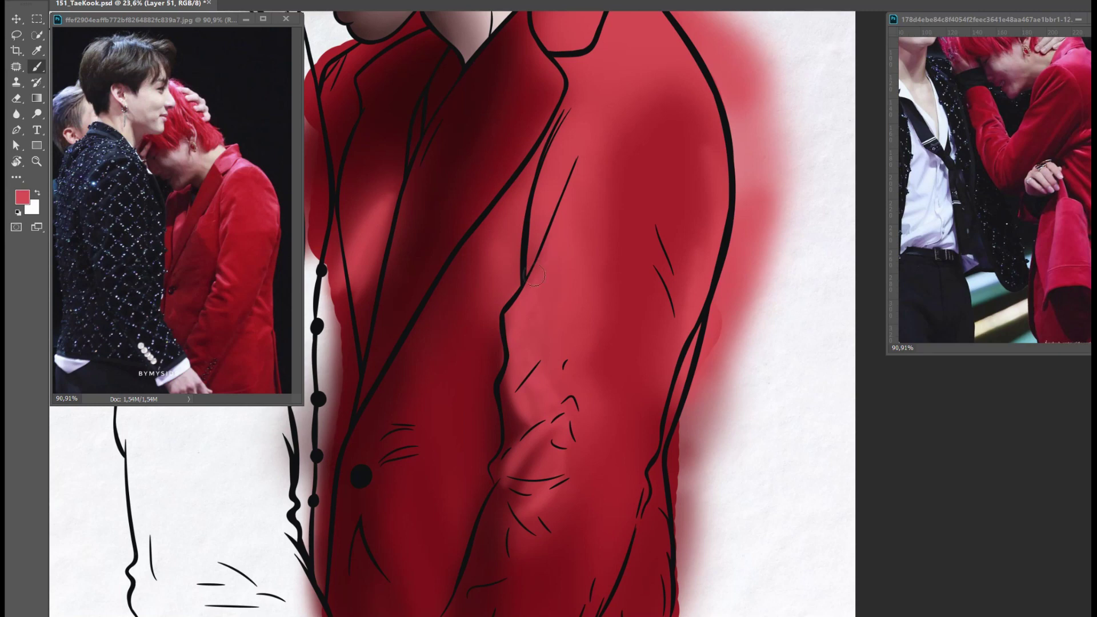
drag(543, 271, 619, 482)
drag(658, 244, 712, 406)
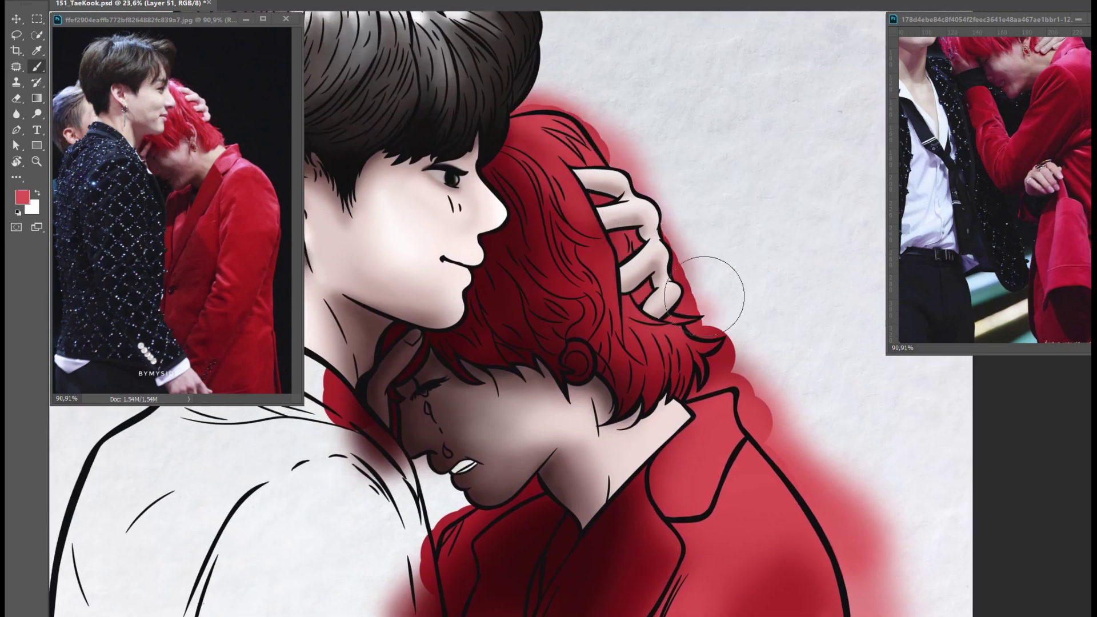
Step: Paint light pink over the hand on the hair, then select a near-white paint colour
alt+click(674, 252)
alt+click(643, 246)
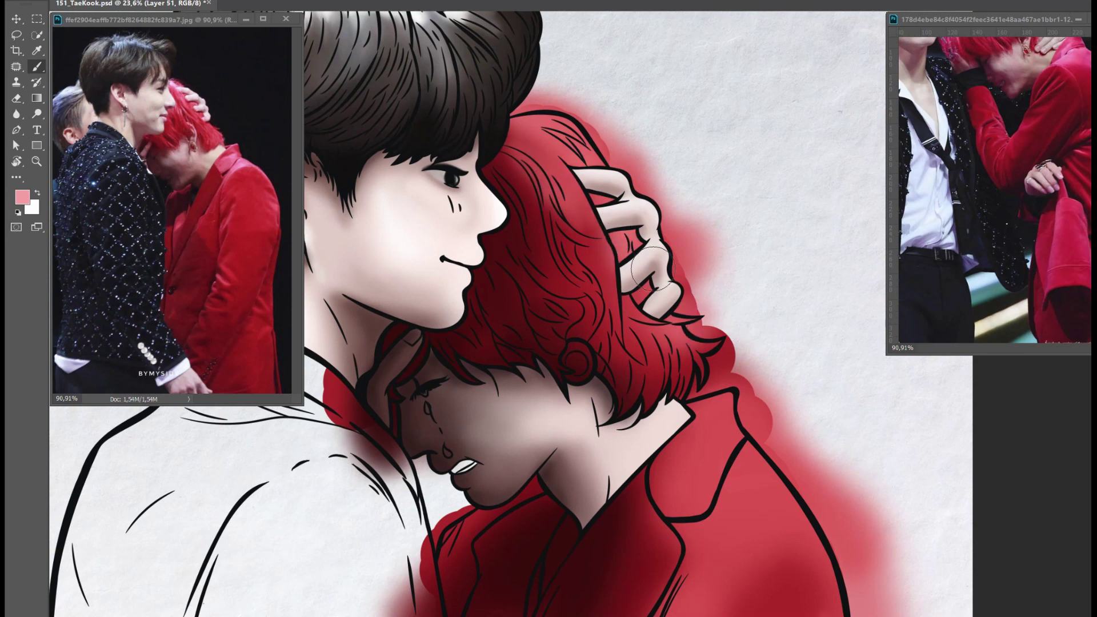
mouse_move(595, 246)
mouse_down()
mouse_move(612, 210)
mouse_move(566, 97)
mouse_move(573, 184)
mouse_up()
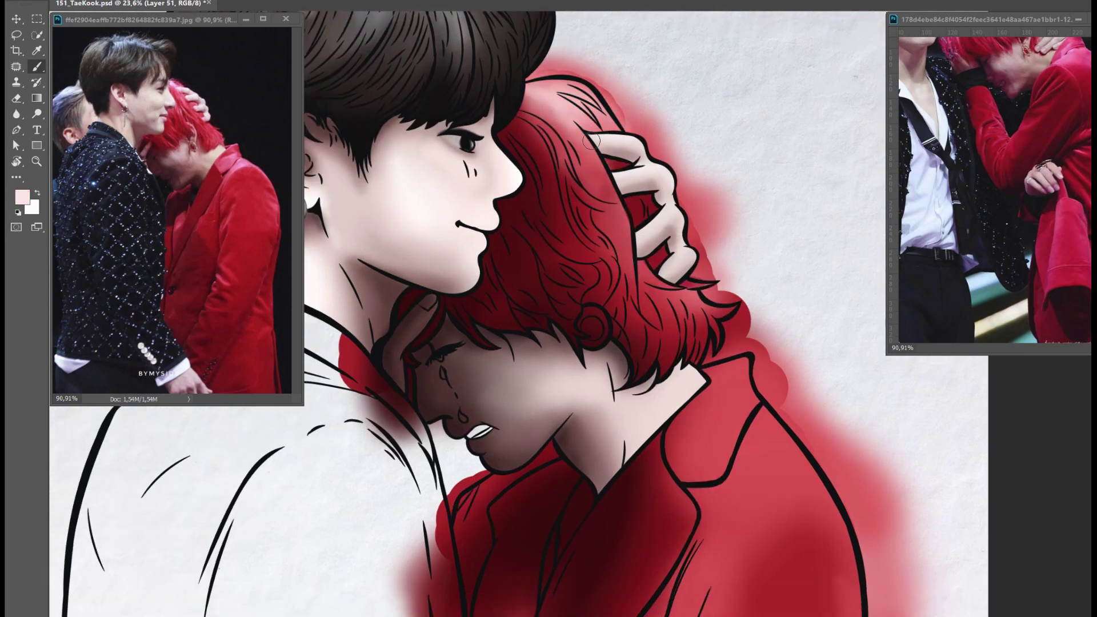
click(23, 198)
click(758, 92)
click(1028, 89)
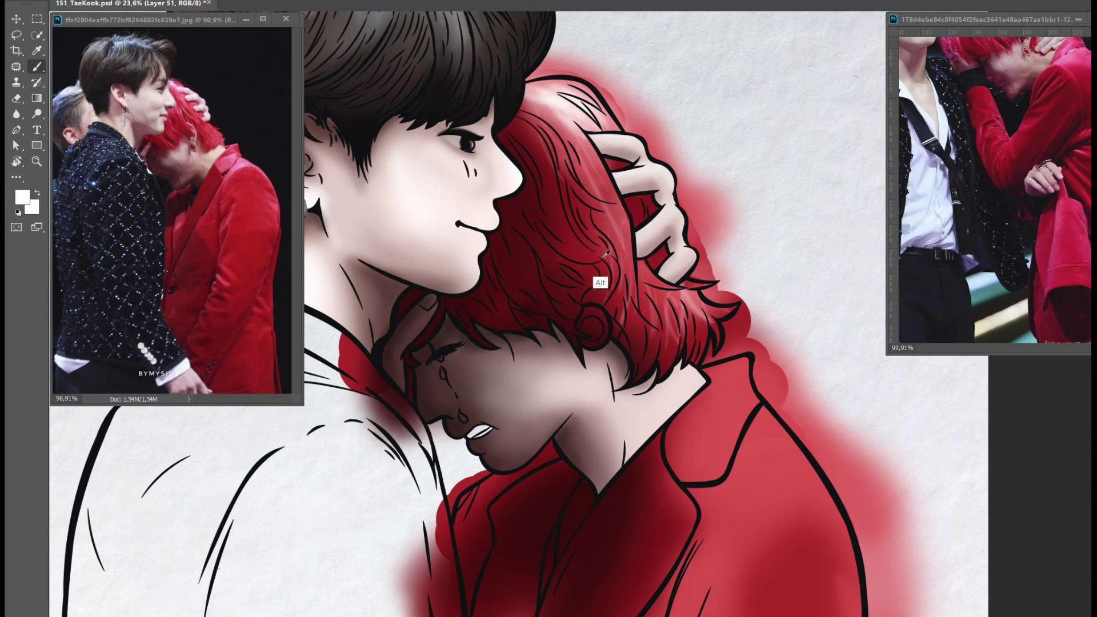
click(20, 197)
key(Return)
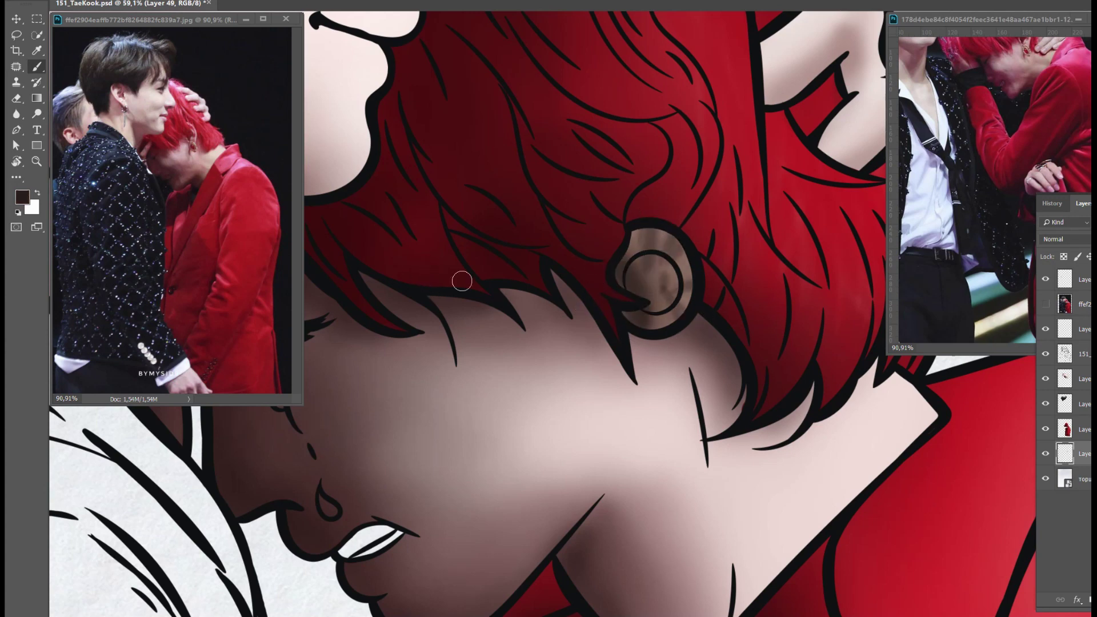
Step: Choose a light peach colour for the earring and brush navy over the jacket shoulder
click(21, 198)
key(Return)
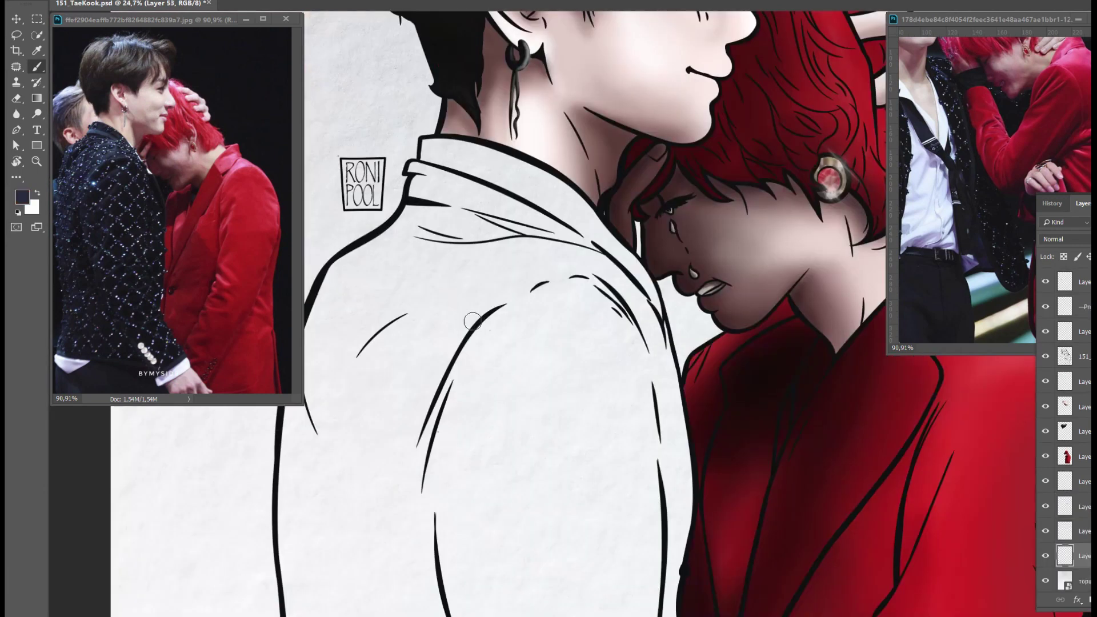
mouse_move(470, 318)
mouse_down()
mouse_move(465, 394)
mouse_move(434, 171)
mouse_up()
mouse_move(548, 240)
mouse_down()
mouse_move(594, 280)
mouse_move(542, 321)
mouse_move(588, 257)
mouse_move(662, 483)
mouse_move(714, 483)
mouse_move(355, 465)
mouse_move(600, 404)
mouse_up()
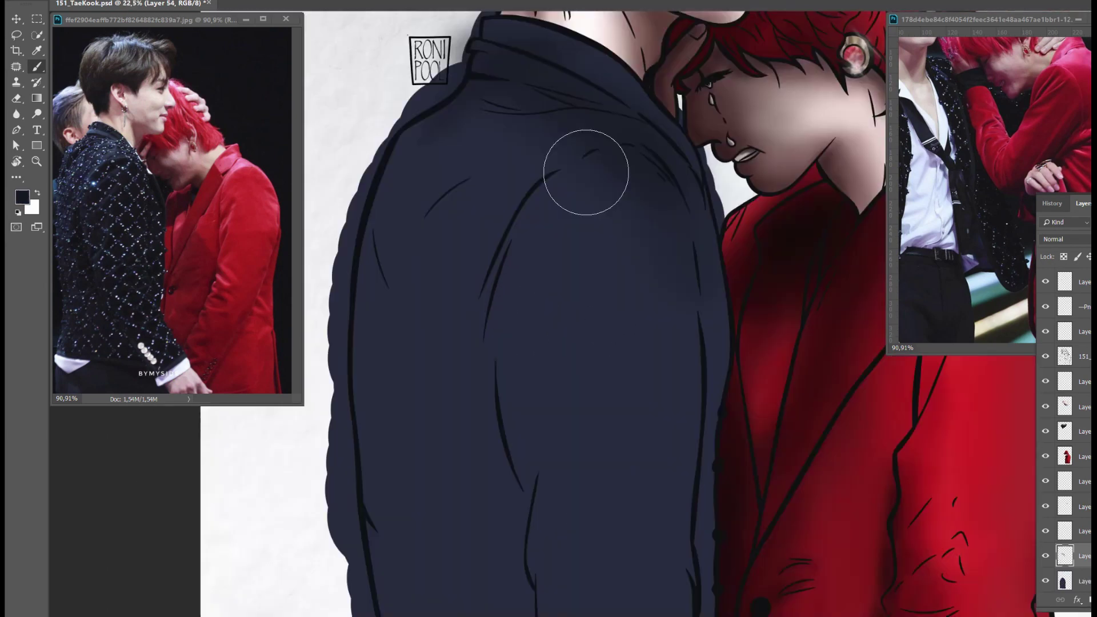
Step: Shade the navy jacket's body, shoulder, edges and lower hem
mouse_move(585, 172)
mouse_down()
mouse_move(509, 507)
mouse_move(429, 110)
mouse_up()
mouse_move(343, 274)
mouse_down()
mouse_move(564, 495)
mouse_move(700, 255)
mouse_move(694, 172)
mouse_move(694, 233)
mouse_up()
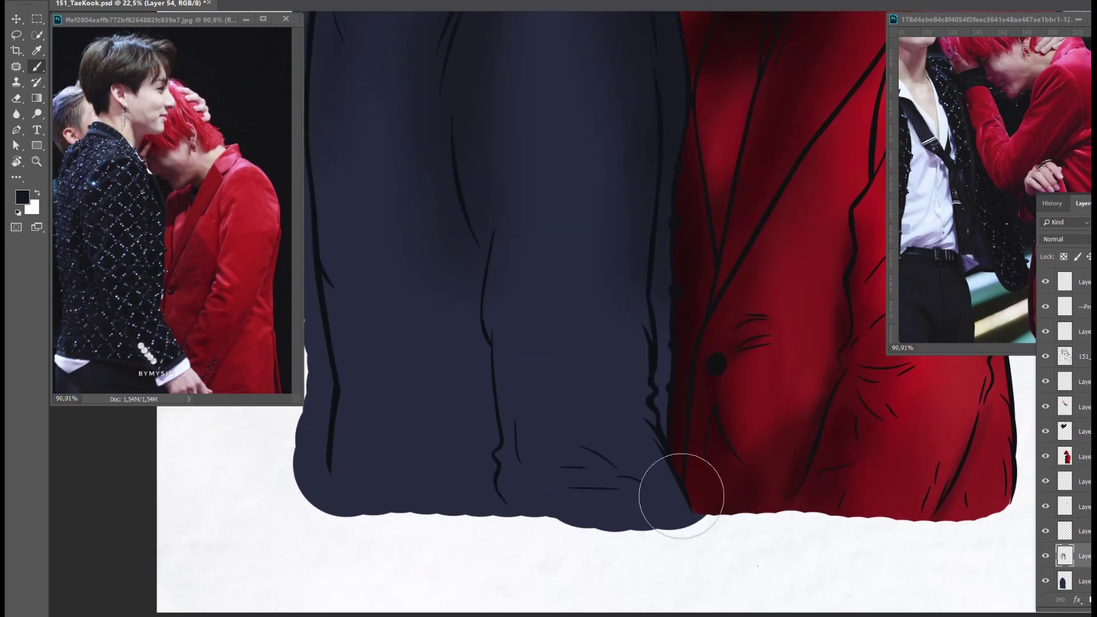
mouse_move(682, 496)
mouse_down()
mouse_move(686, 559)
mouse_move(642, 372)
mouse_move(661, 306)
mouse_move(675, 478)
mouse_up()
mouse_move(480, 389)
mouse_down()
mouse_move(343, 323)
mouse_move(441, 510)
mouse_up()
drag(405, 279, 529, 370)
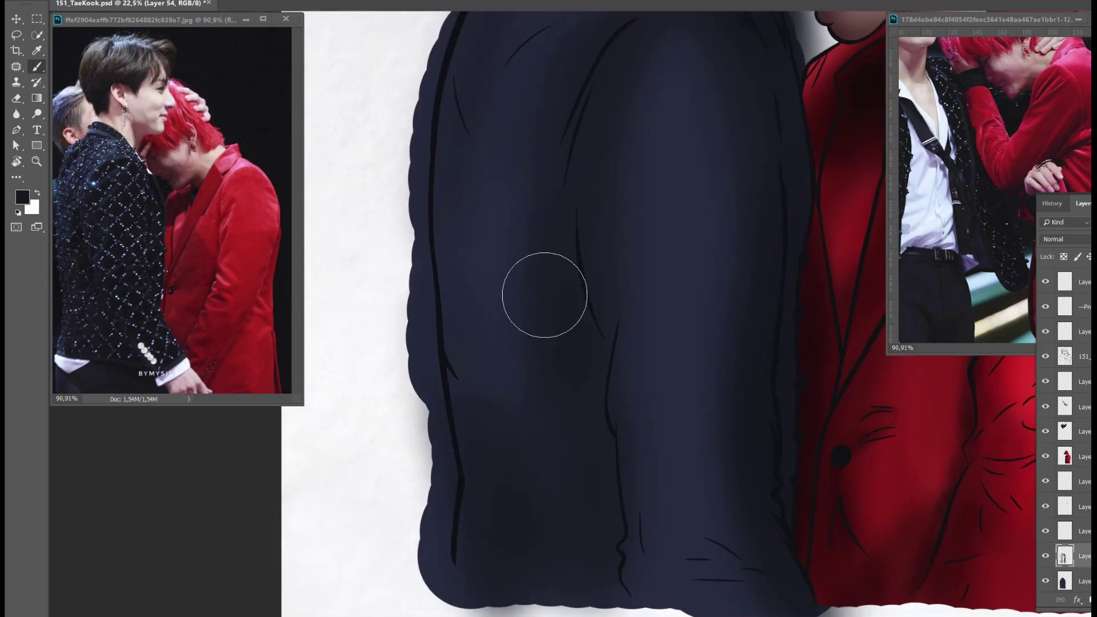
mouse_move(594, 562)
mouse_down()
mouse_move(539, 570)
mouse_move(624, 581)
mouse_move(551, 499)
mouse_up()
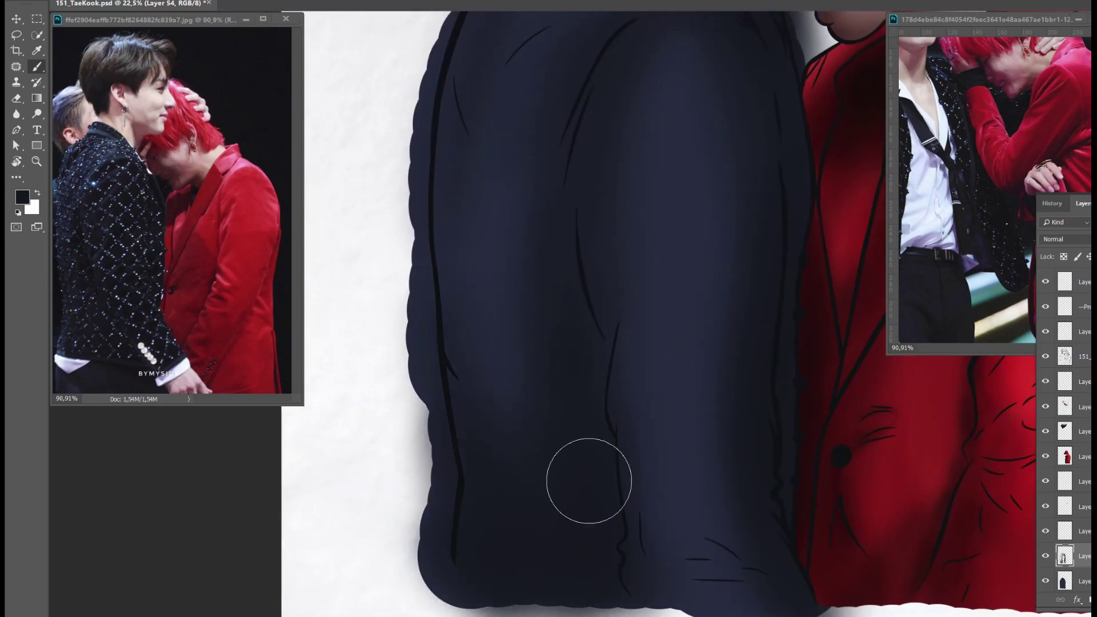
Step: Paint soft blue highlights down the navy jacket
scroll(549, 354, up, 5)
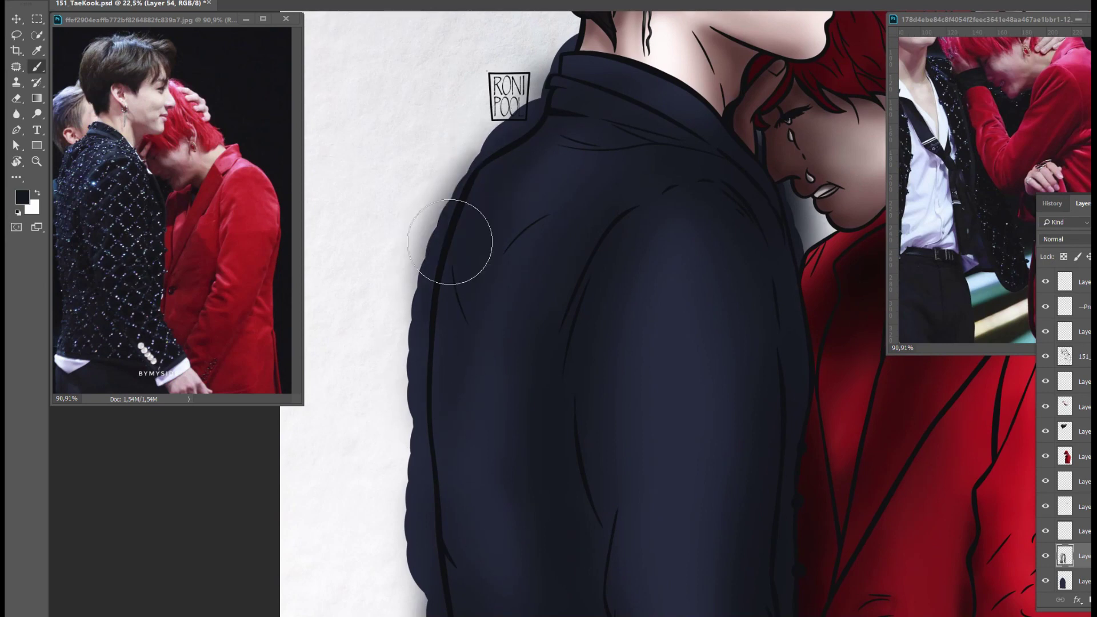
drag(741, 396, 601, 193)
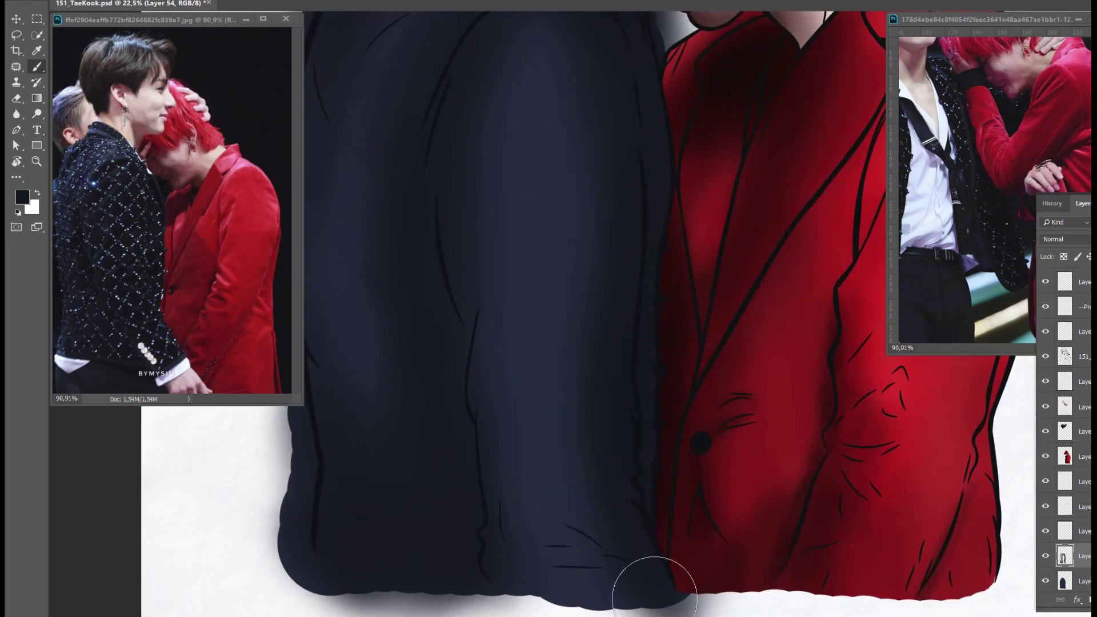
scroll(674, 363, up, 2)
scroll(692, 395, up, 3)
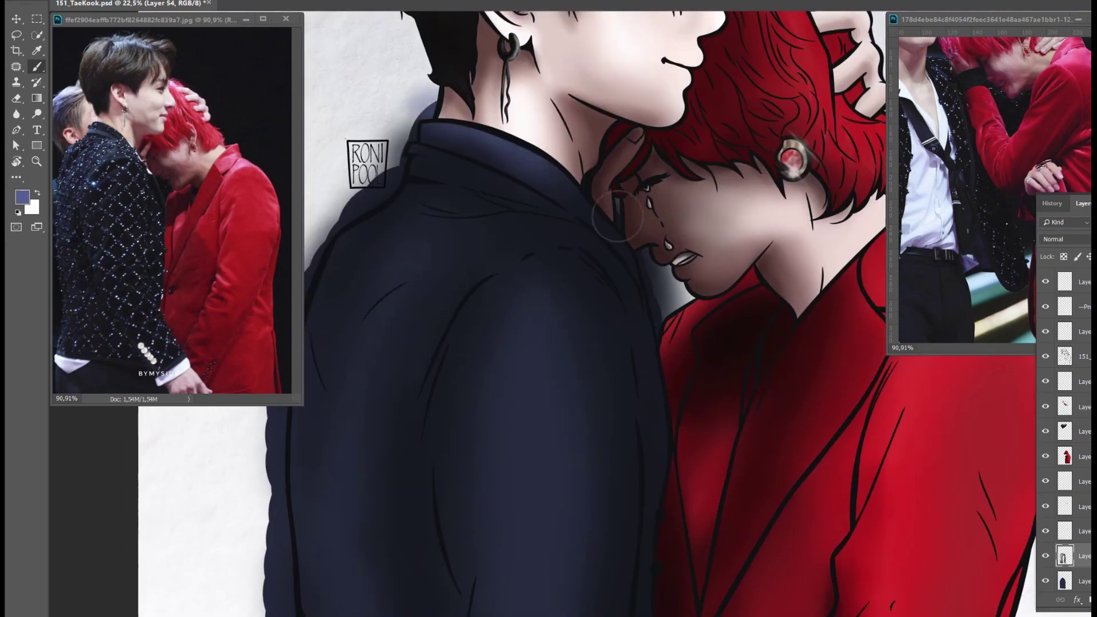
mouse_move(543, 334)
mouse_down()
mouse_move(541, 571)
mouse_move(576, 385)
mouse_up()
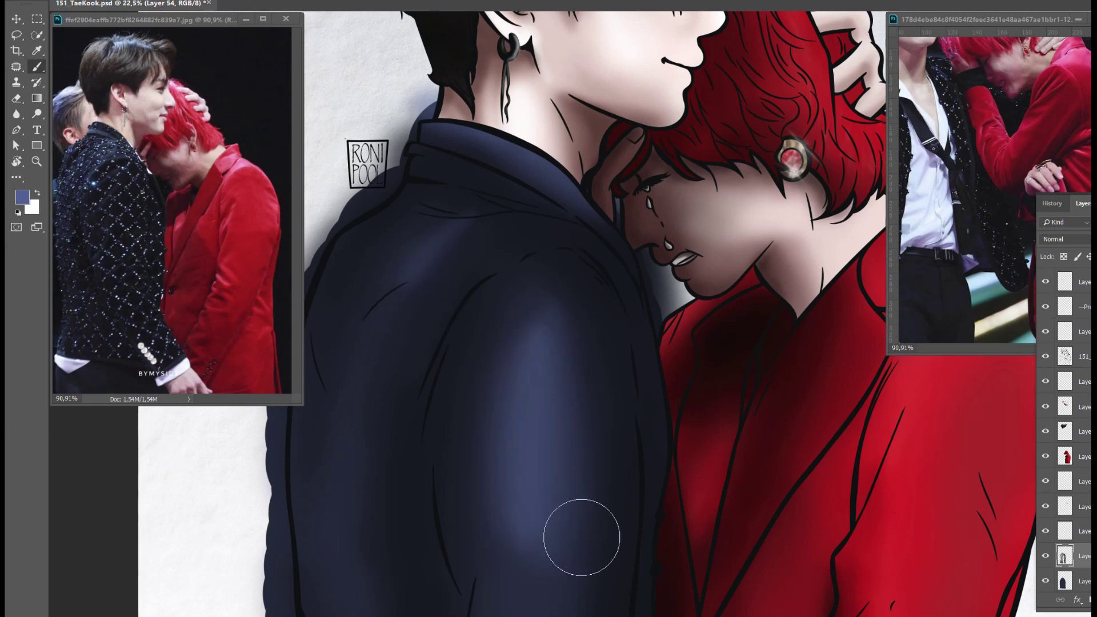
drag(366, 217, 324, 581)
scroll(355, 526, down, 5)
scroll(551, 245, down, 1)
scroll(551, 245, down, 3)
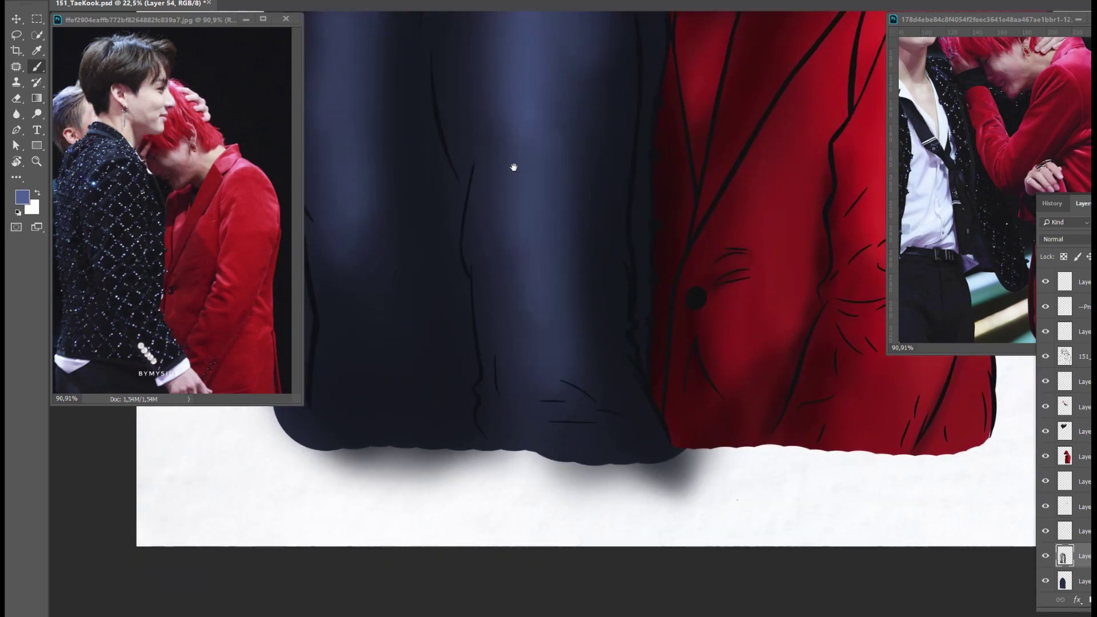
scroll(502, 238, up, 4)
scroll(569, 465, down, 3)
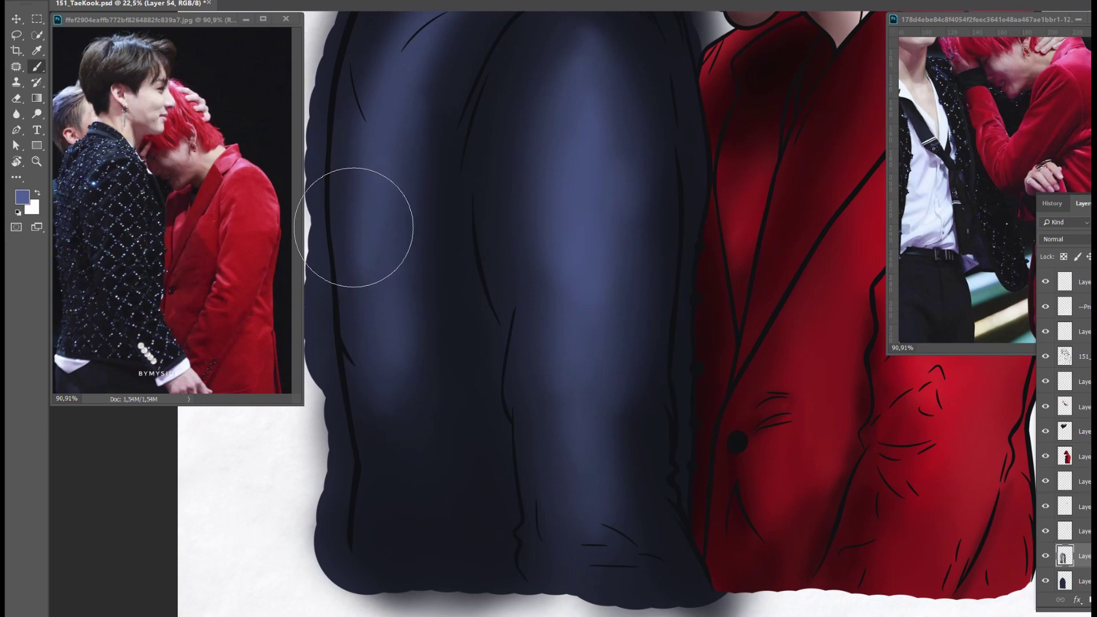
scroll(532, 324, down, 2)
mouse_move(408, 356)
mouse_down()
mouse_move(421, 314)
mouse_move(505, 368)
mouse_move(564, 324)
mouse_move(604, 369)
mouse_move(586, 504)
mouse_up()
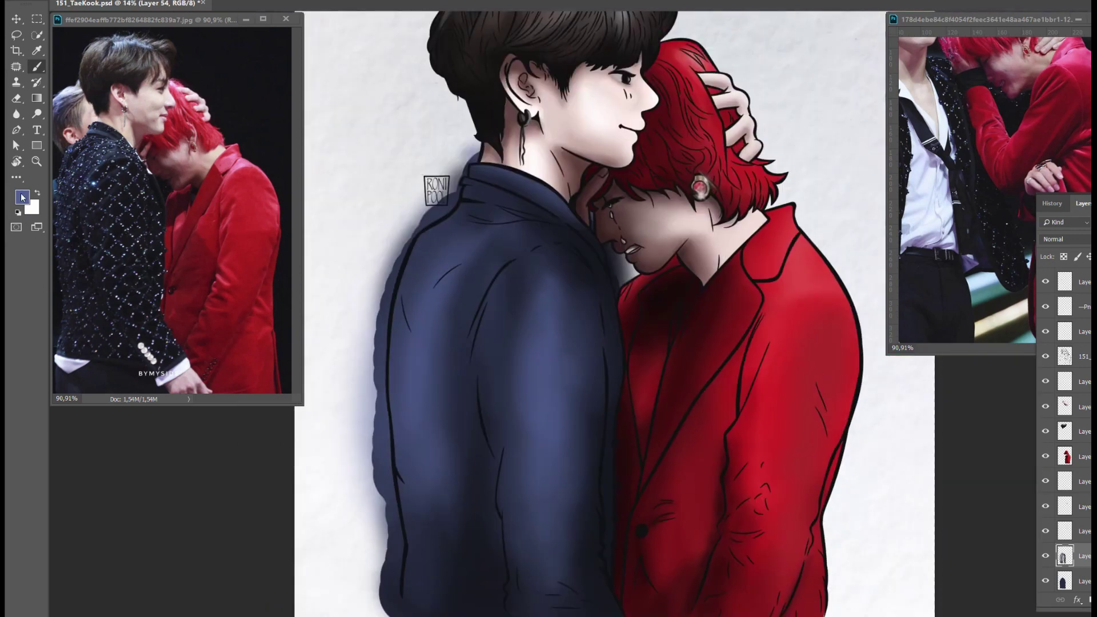
Step: Switch to a lighter blue and paint highlights across the jacket
click(23, 198)
click(789, 106)
click(1017, 91)
drag(469, 246, 399, 385)
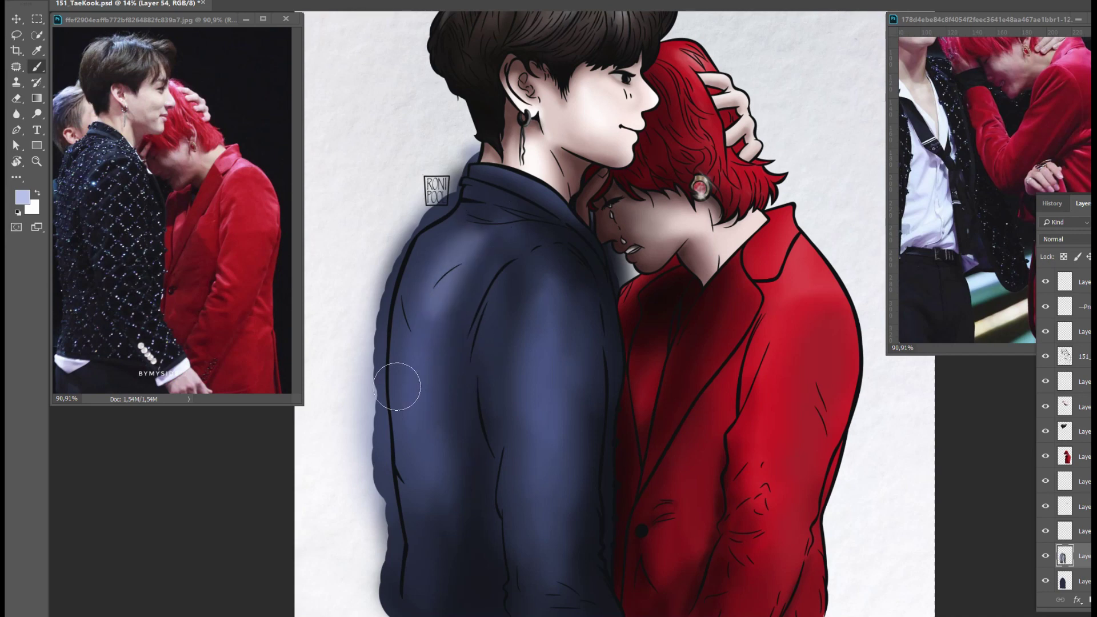
drag(554, 297, 561, 448)
drag(494, 175, 557, 202)
Step: Switch to dark navy and darken the jacket's shoulder
click(22, 197)
click(812, 200)
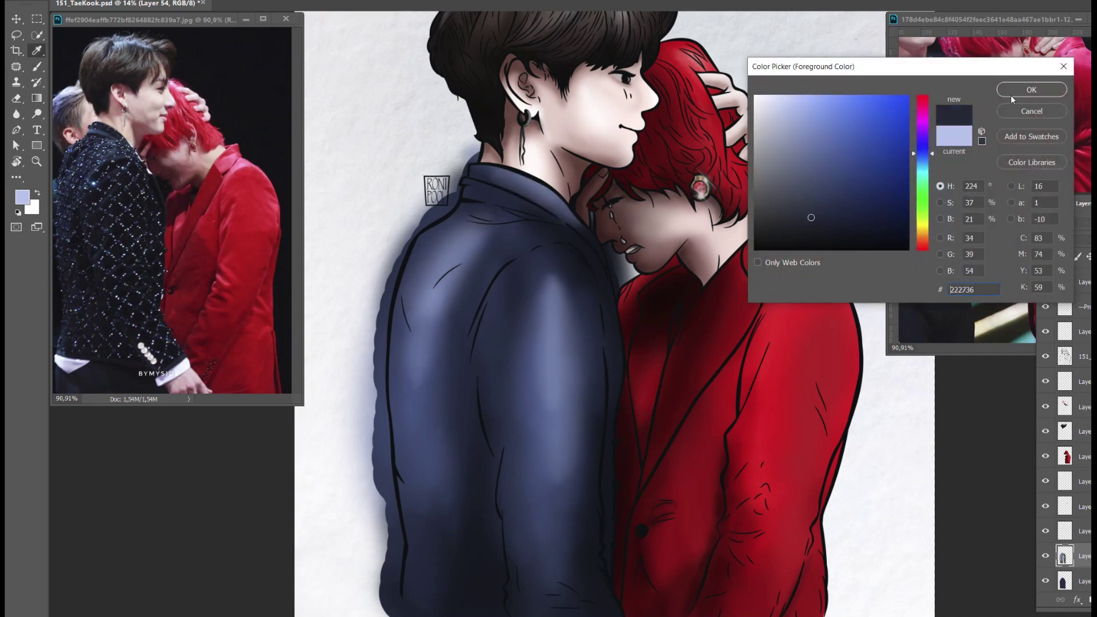
click(1029, 89)
drag(431, 392, 419, 242)
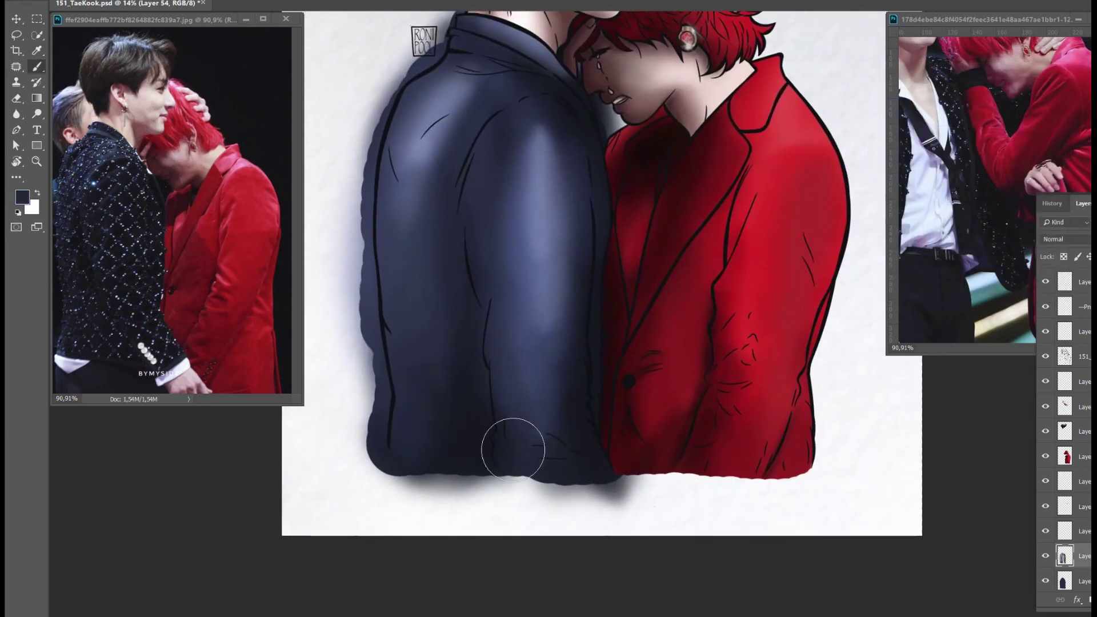
drag(404, 126, 449, 80)
Step: Switch to black and darken the jacket's lower-left area and left edge
click(23, 197)
click(812, 251)
click(1028, 89)
drag(469, 148, 452, 301)
drag(400, 326, 482, 341)
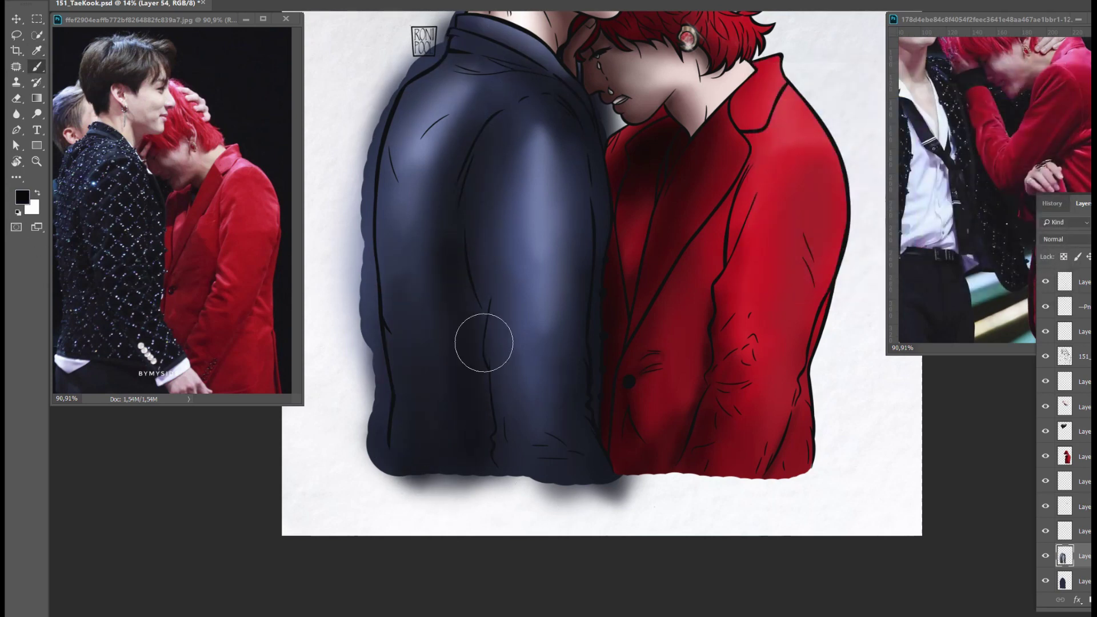
drag(379, 163, 395, 297)
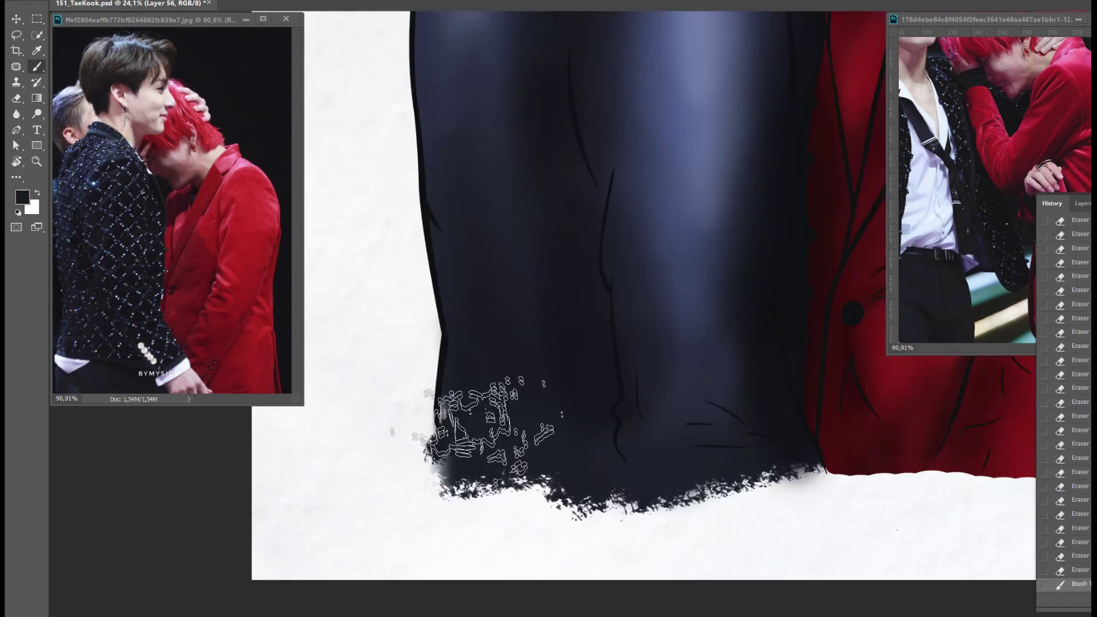
Step: Dab splatter strokes along the jacket's lower-left edge and full bottom hem
drag(488, 449, 468, 411)
drag(563, 474, 737, 463)
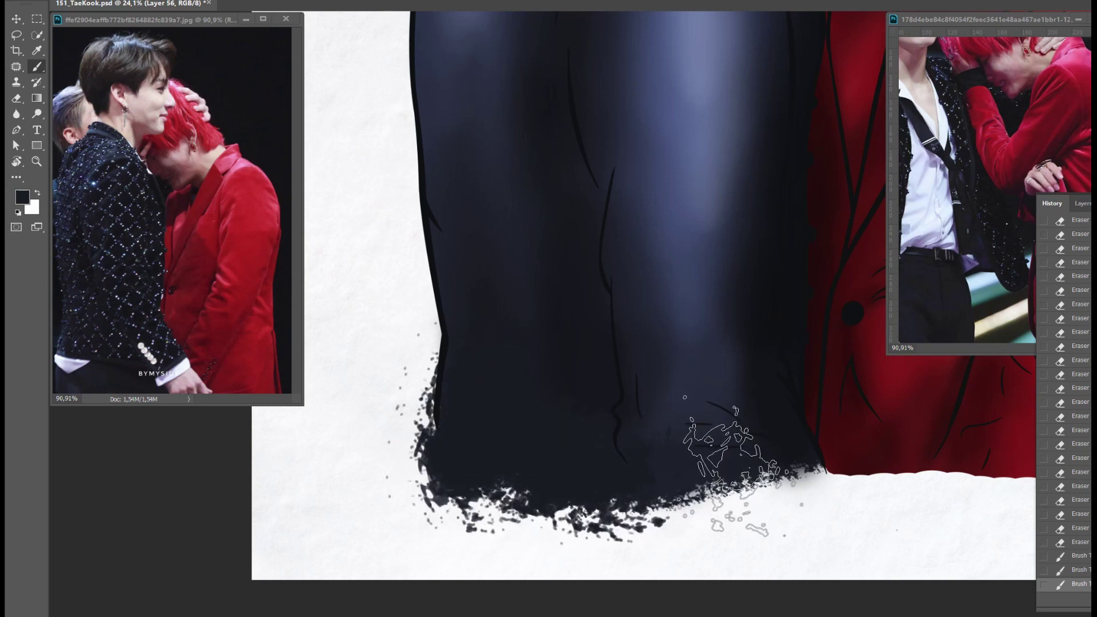
drag(656, 465, 800, 486)
drag(697, 503, 812, 434)
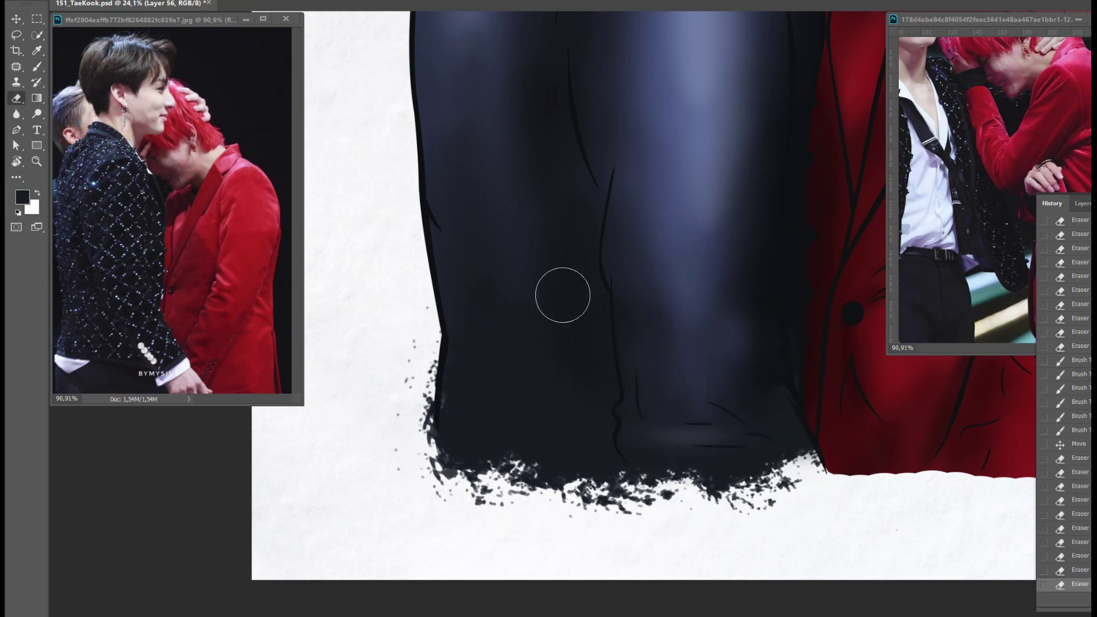
Step: Move to the jacket's shading layer, dismiss the error, and return to the Brush tool
key(F7)
key(alt+bracketleft)
key(alt+bracketleft)
alt+click(696, 392)
key(Return)
key(b)
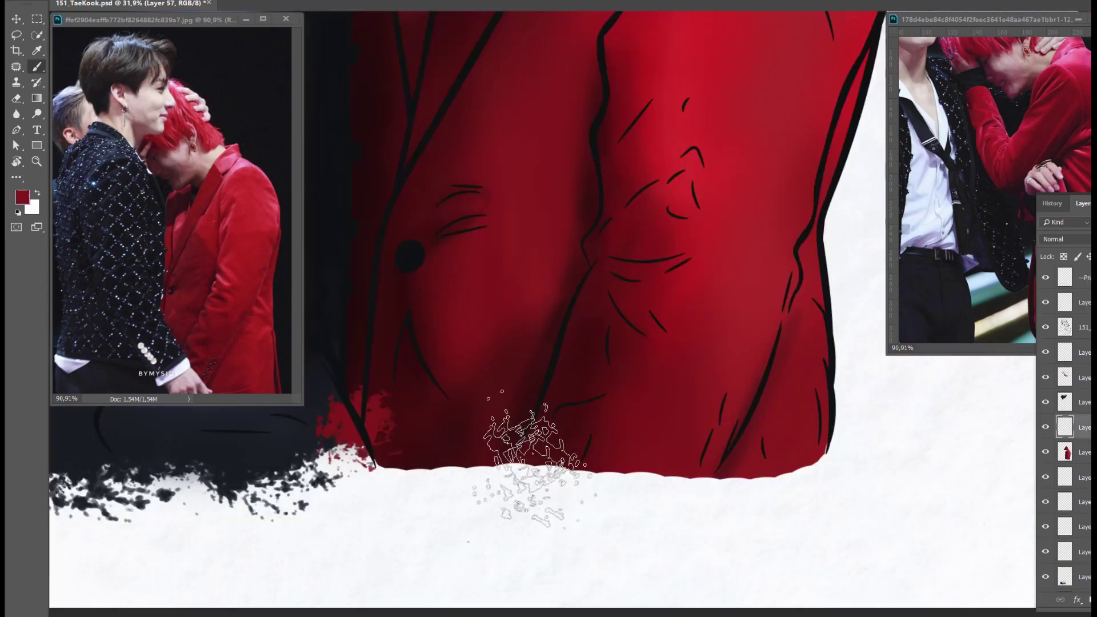
Step: Paint a rough red splatter edge along the jacket bottom and blend its boundary with darker red
mouse_move(320, 458)
mouse_down()
mouse_move(812, 491)
mouse_move(868, 451)
mouse_up()
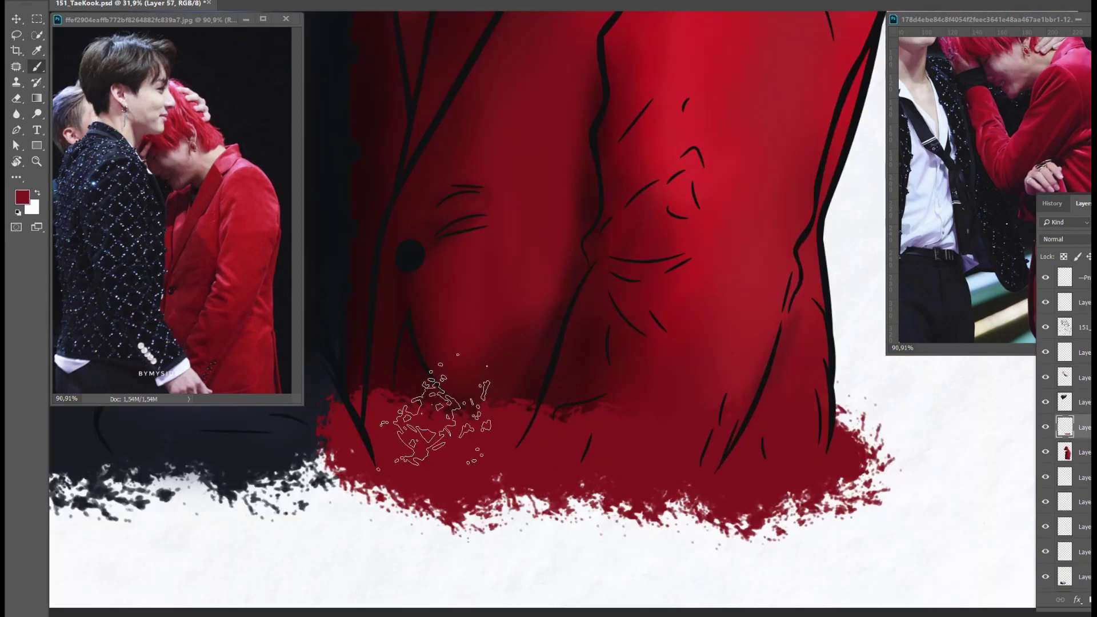
drag(434, 434, 343, 503)
alt+click(399, 392)
mouse_move(400, 394)
mouse_down()
mouse_move(465, 379)
mouse_move(618, 411)
mouse_up()
alt+click(449, 458)
Step: Shift the red splatter up and left and rotate it slightly clockwise
key(v)
drag(529, 487, 514, 471)
key(ctrl+t)
drag(531, 27, 554, 27)
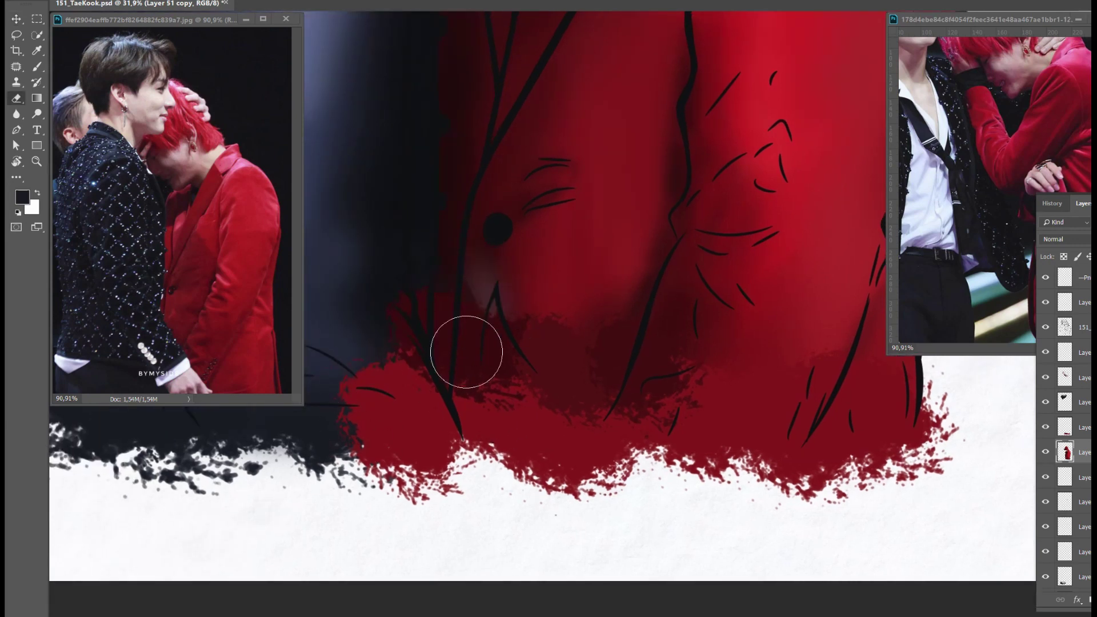
Step: Erase excess splatter at the lower left and smooth it along the jacket's lower edge
drag(466, 352, 515, 309)
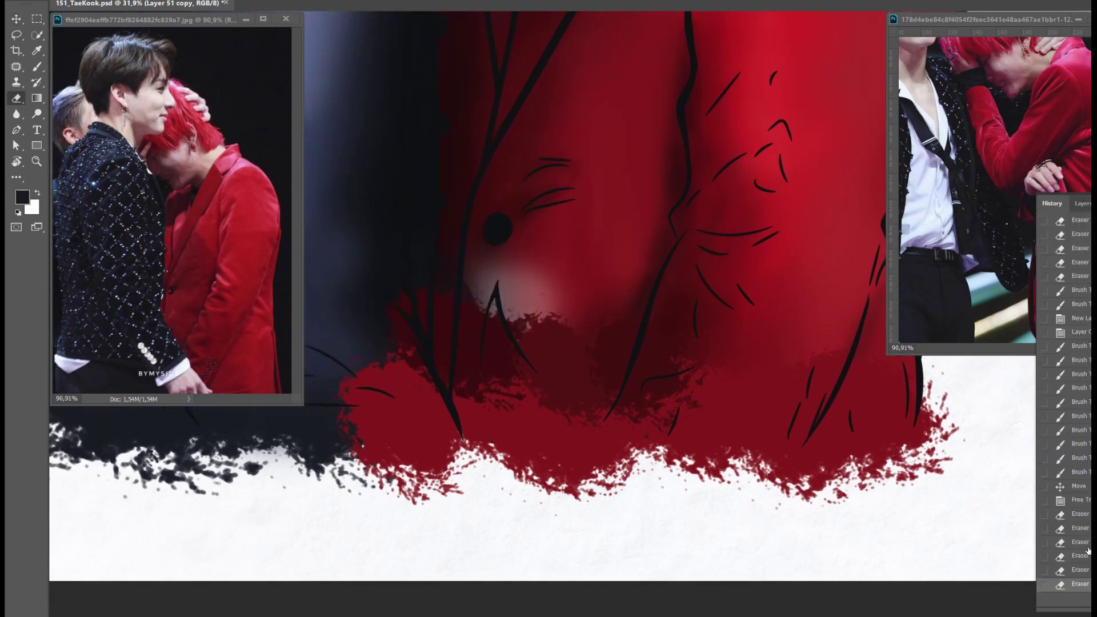
key(ctrl+z)
key(ctrl+z)
click(1066, 427)
mouse_move(389, 366)
mouse_down()
mouse_move(406, 431)
mouse_move(429, 453)
mouse_up()
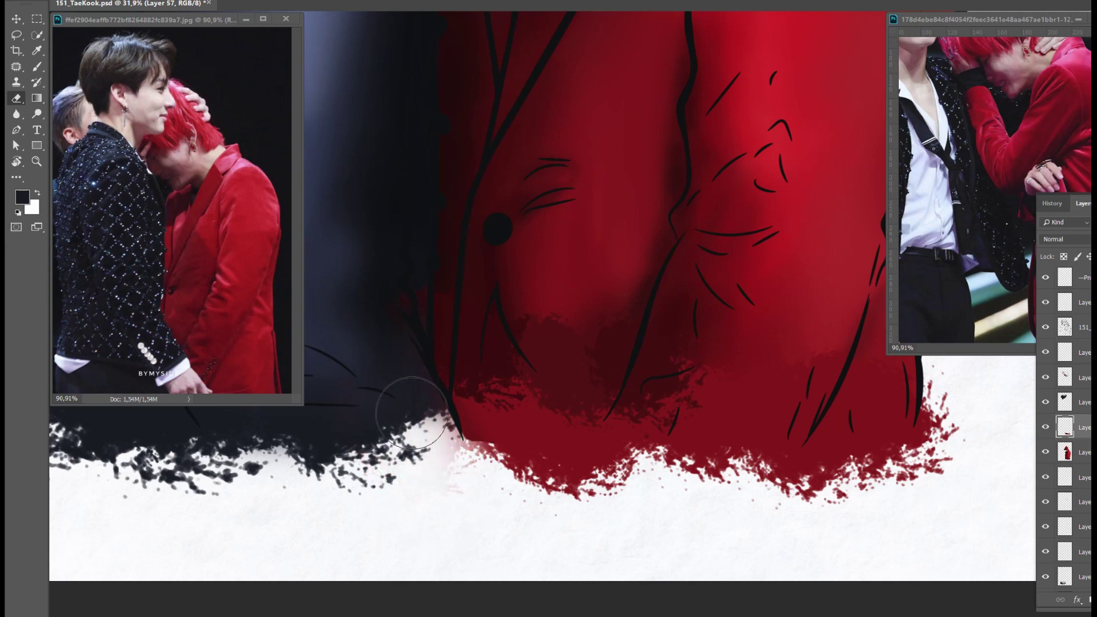
drag(492, 400, 571, 412)
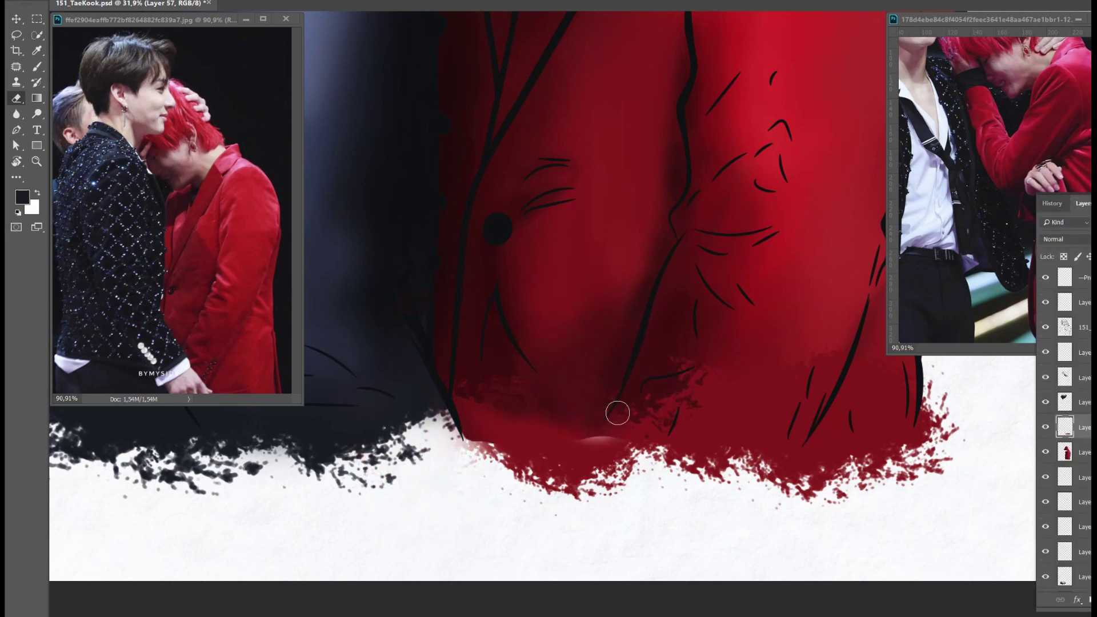
drag(854, 340, 790, 326)
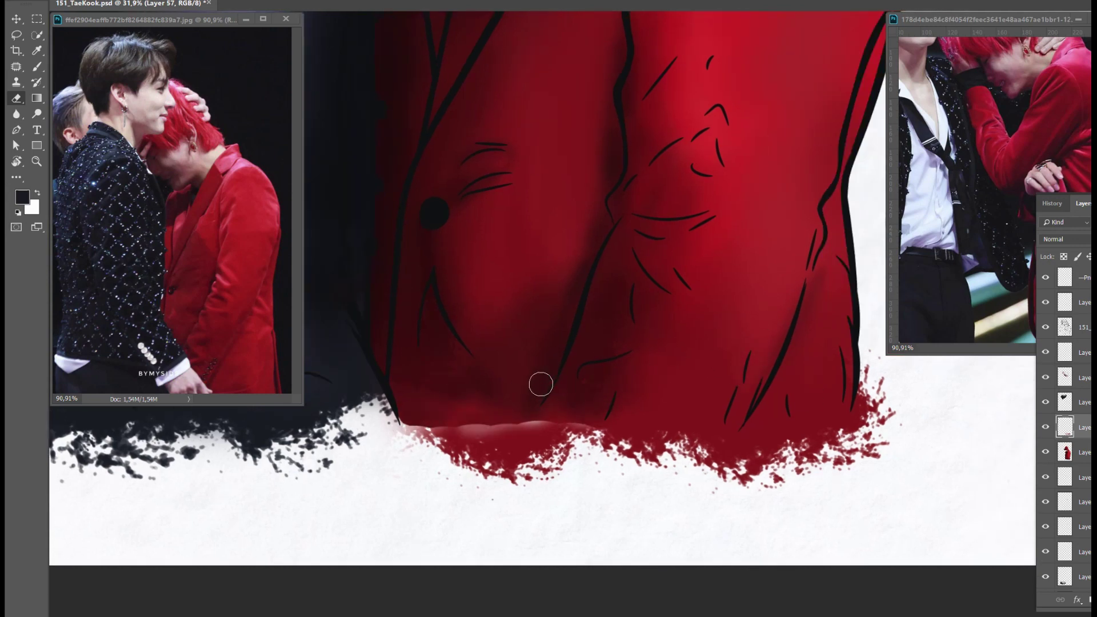
Step: Softly erase dark red along the jacket's lower and lower-left edges
right_click(122, 164)
key(Escape)
mouse_move(583, 400)
mouse_down()
mouse_move(507, 441)
mouse_move(588, 404)
mouse_move(503, 457)
mouse_up()
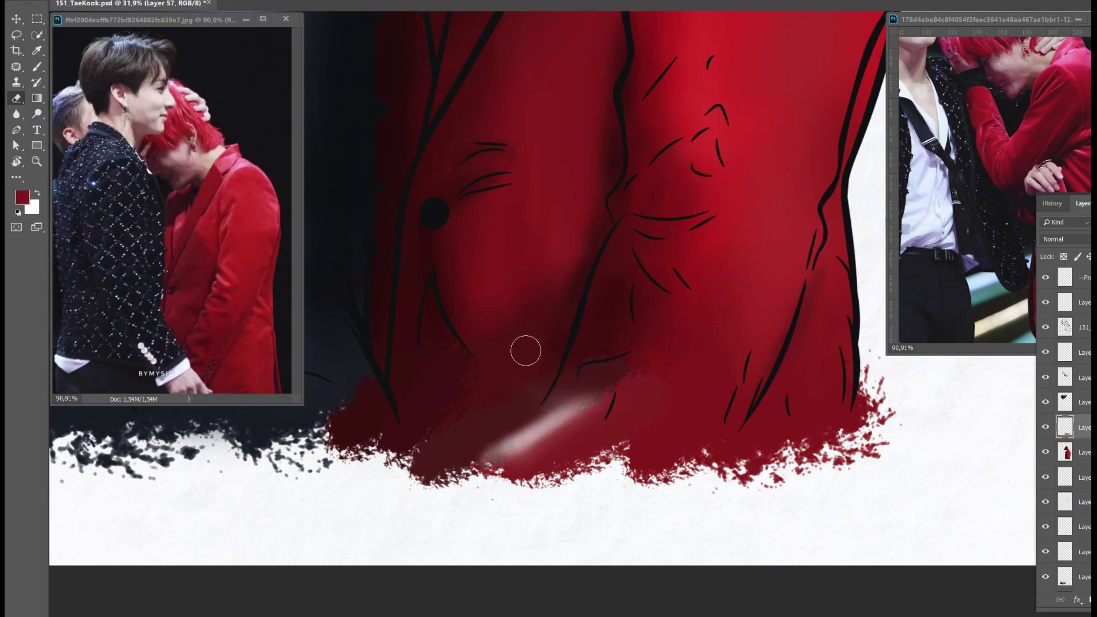
mouse_move(421, 375)
mouse_down()
mouse_move(357, 373)
mouse_move(345, 473)
mouse_move(348, 414)
mouse_move(379, 453)
mouse_up()
Step: Cover the erased streaks with dark red on the jacket's shading layer
key(alt+bracketleft)
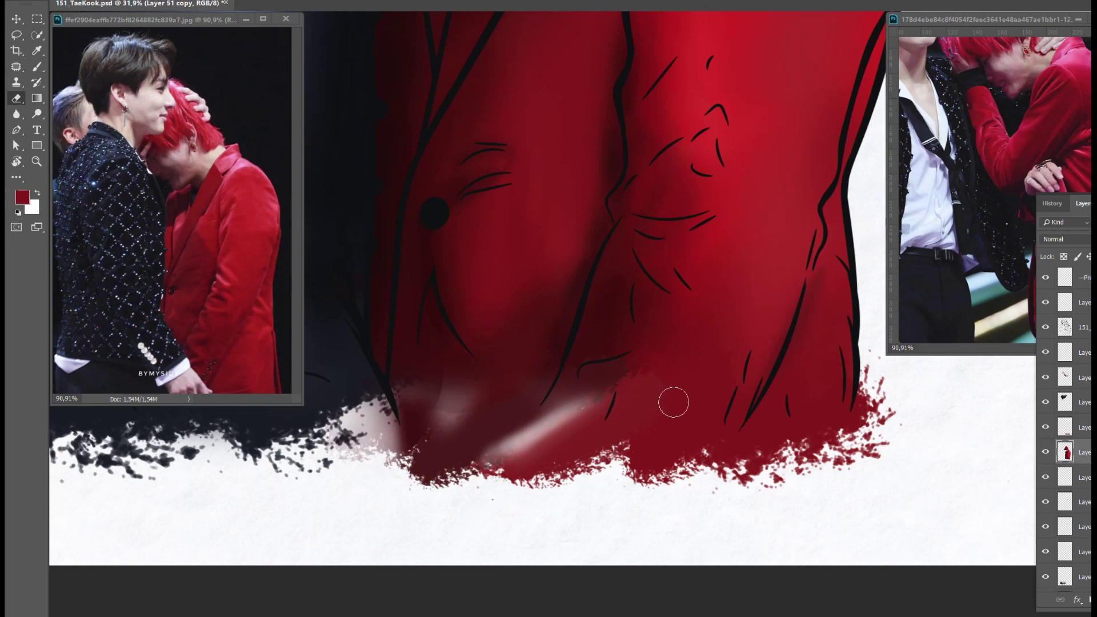
mouse_move(583, 400)
mouse_down()
mouse_move(503, 446)
mouse_move(478, 379)
mouse_move(575, 422)
mouse_move(405, 352)
mouse_up()
alt+click(405, 352)
right_click(434, 358)
click(434, 358)
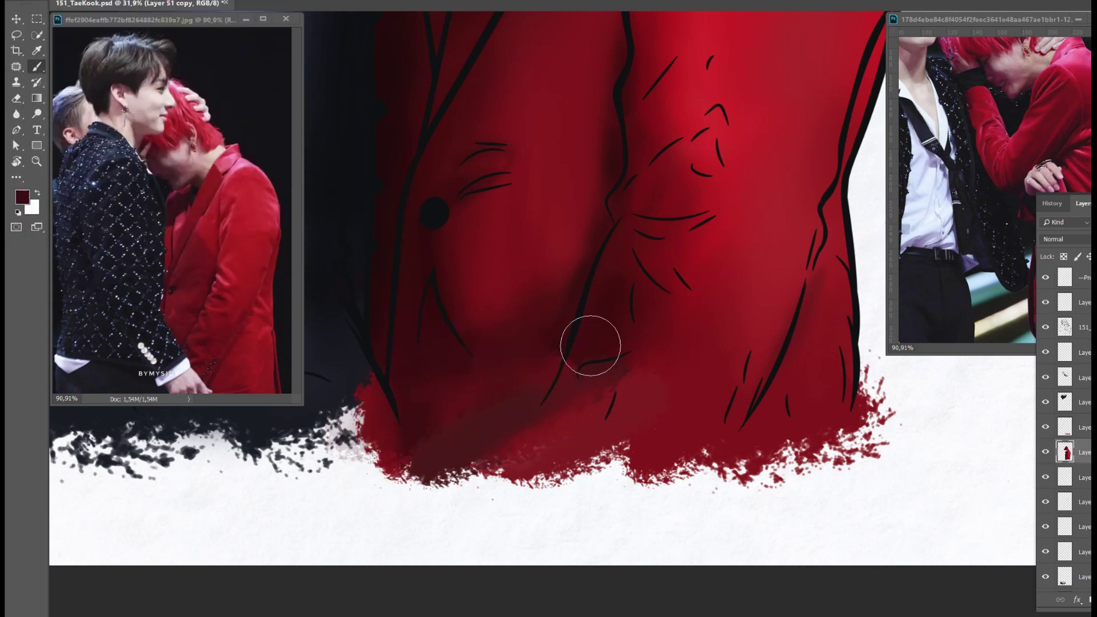
Step: Repaint the lower-left patch in brighter red and add darker maroon shading near the jacket lines
alt+click(609, 400)
drag(609, 401, 530, 437)
alt+click(607, 322)
drag(607, 321, 563, 405)
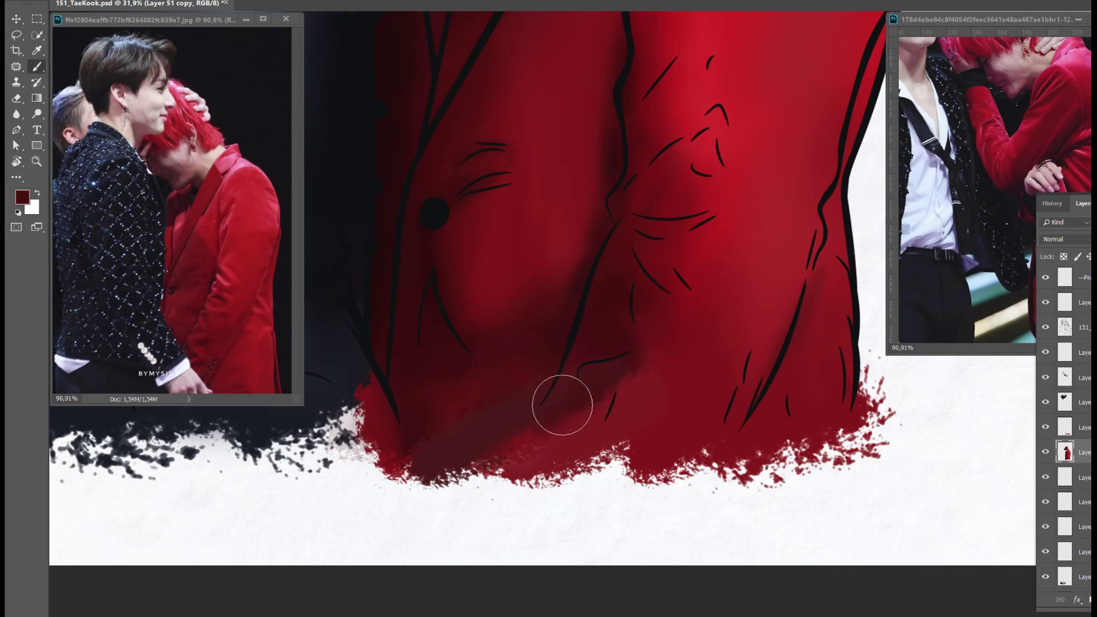
drag(475, 404, 417, 458)
Step: Erase a patch at the hem's left edge and start transforming the red layer
key(e)
drag(355, 355, 439, 339)
mouse_move(443, 451)
mouse_down()
mouse_move(450, 388)
mouse_move(451, 434)
mouse_move(457, 400)
mouse_move(482, 465)
mouse_move(503, 475)
mouse_up()
key(ctrl+t)
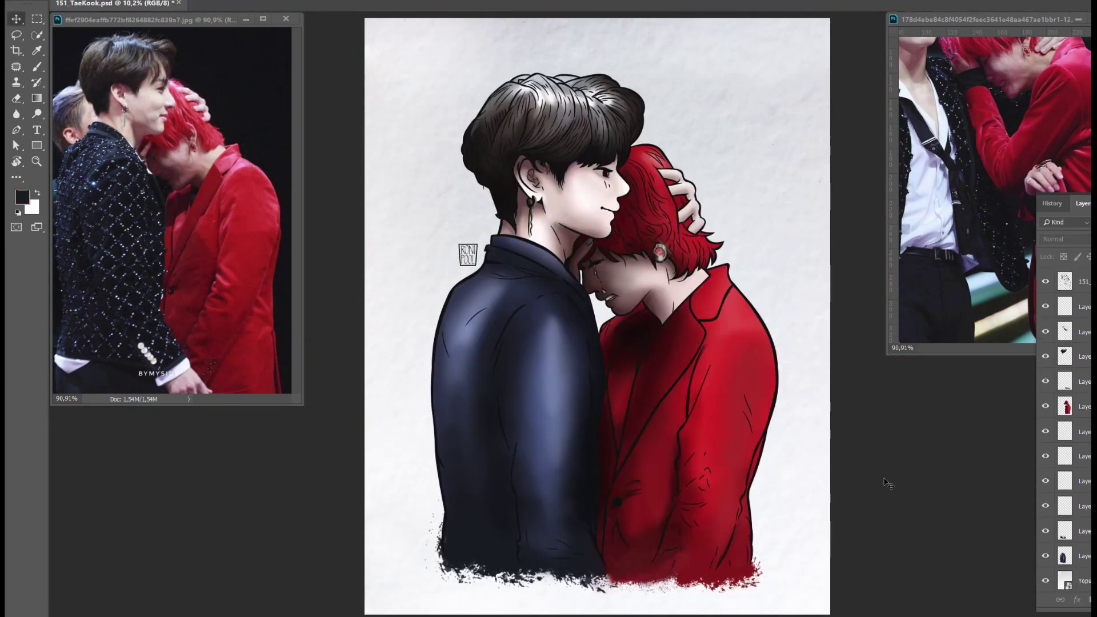
Step: Hide the toolbar and panels to display the full illustration
key(Tab)
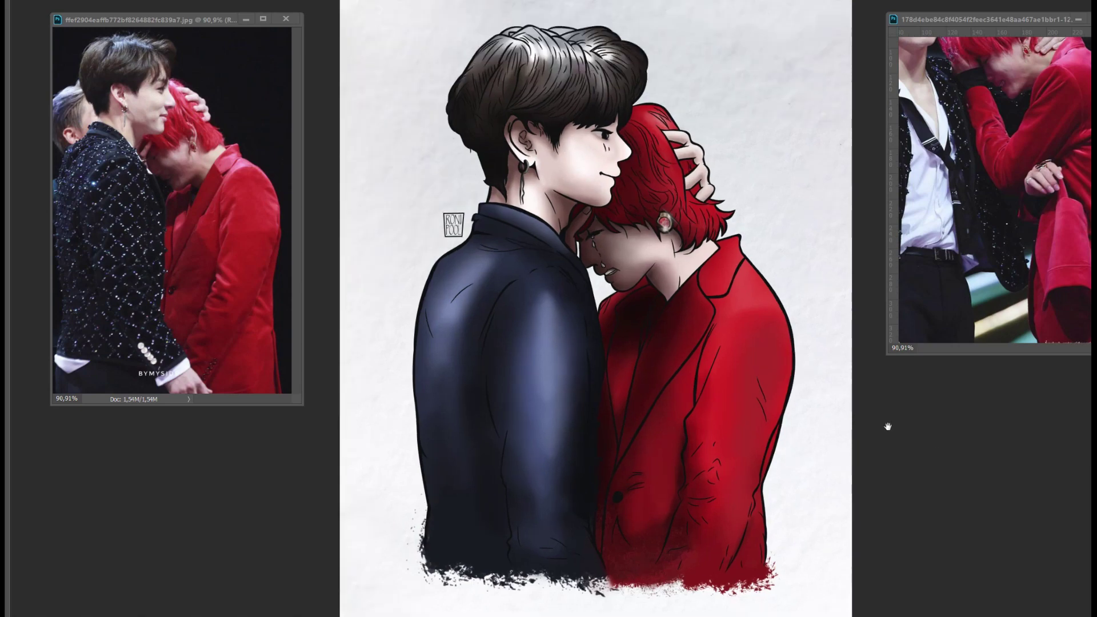